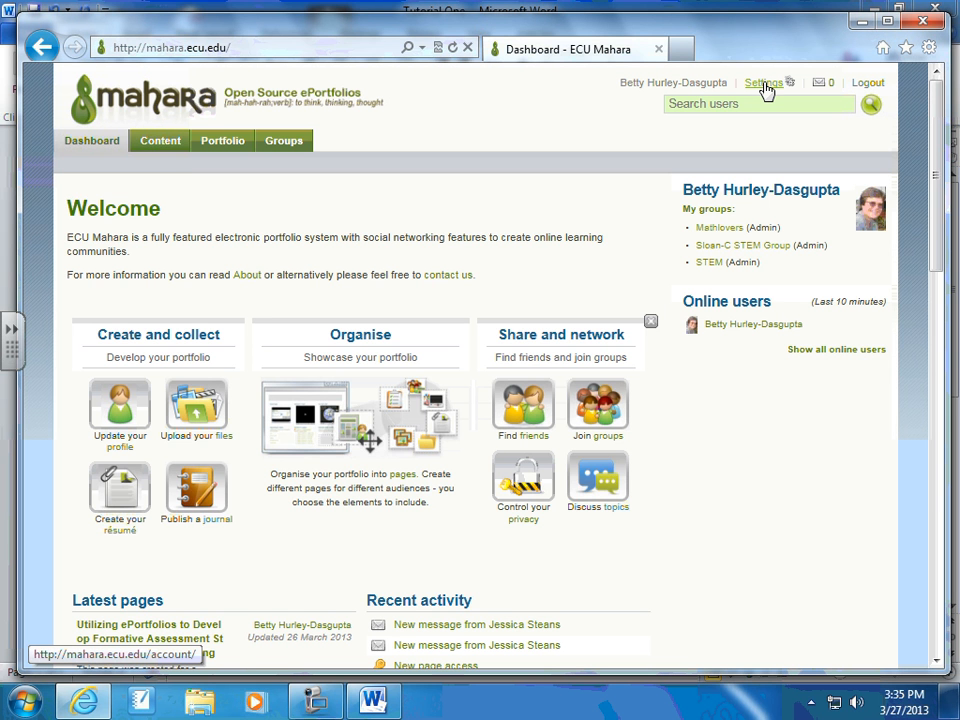
# - Review the account settings from password to homepage information, and return to the dashboard without changing anything
pyautogui.click(765, 90)
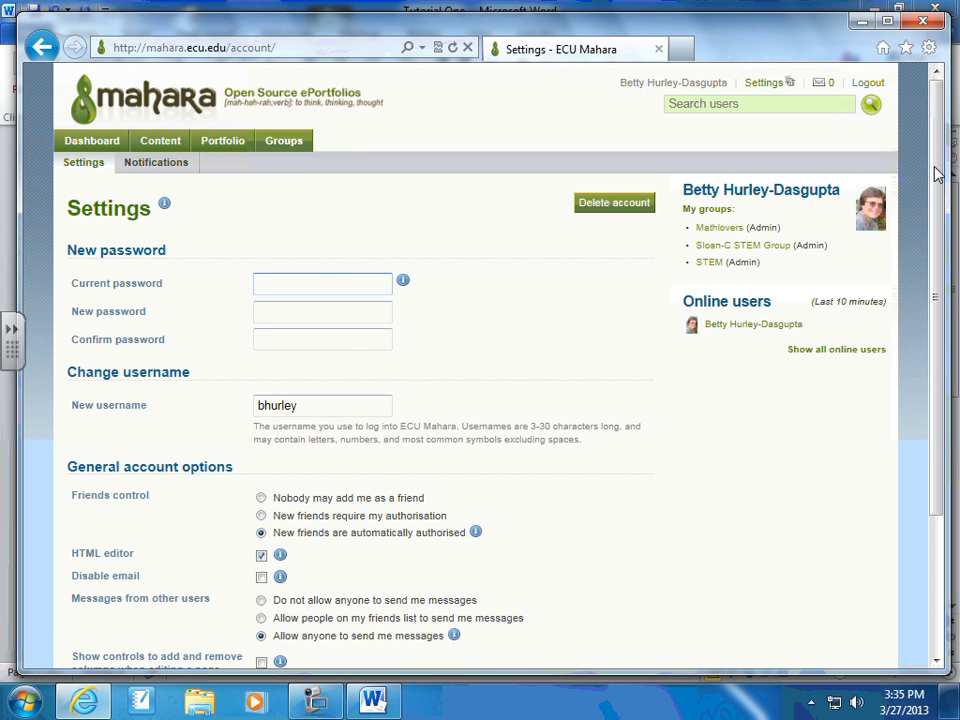
pyautogui.moveTo(936, 173); pyautogui.dragTo(936, 345)
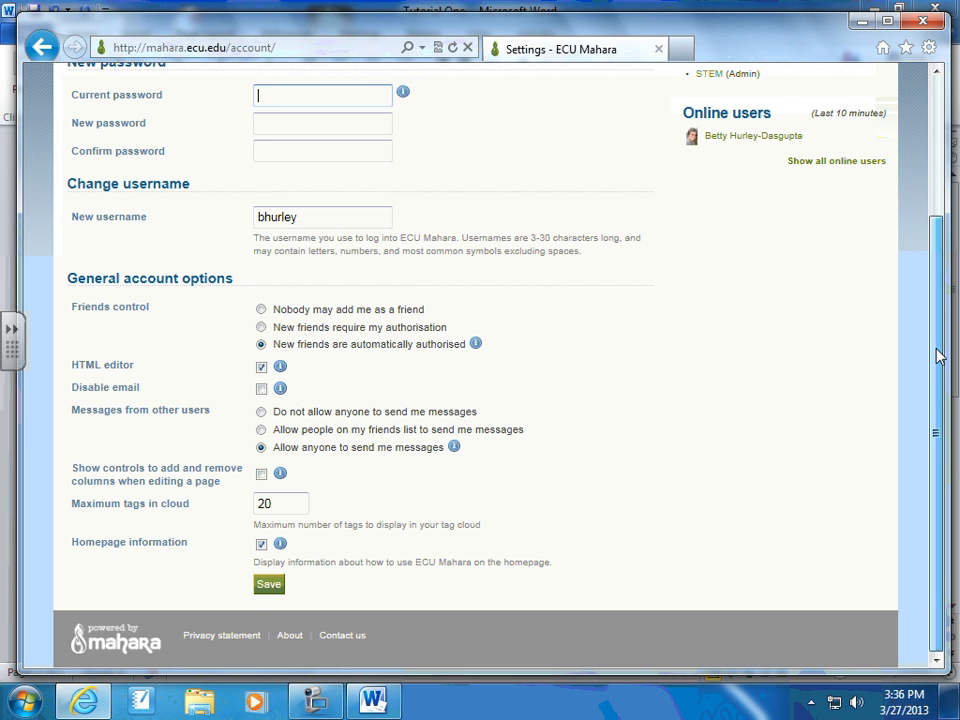
pyautogui.moveTo(940, 356); pyautogui.dragTo(938, 258)
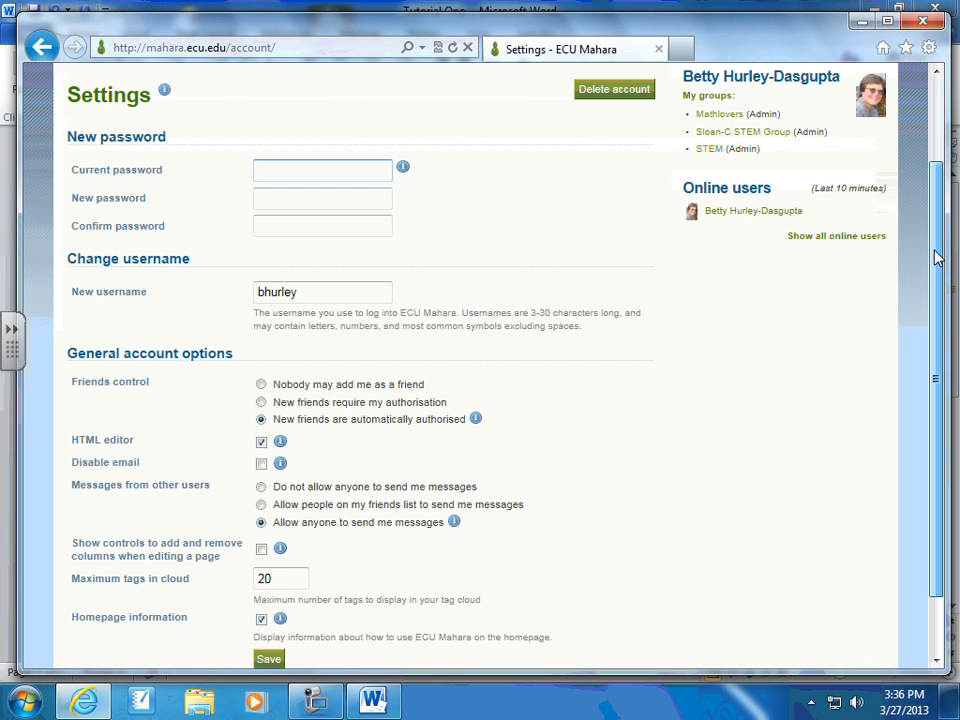
pyautogui.moveTo(938, 258); pyautogui.dragTo(938, 312)
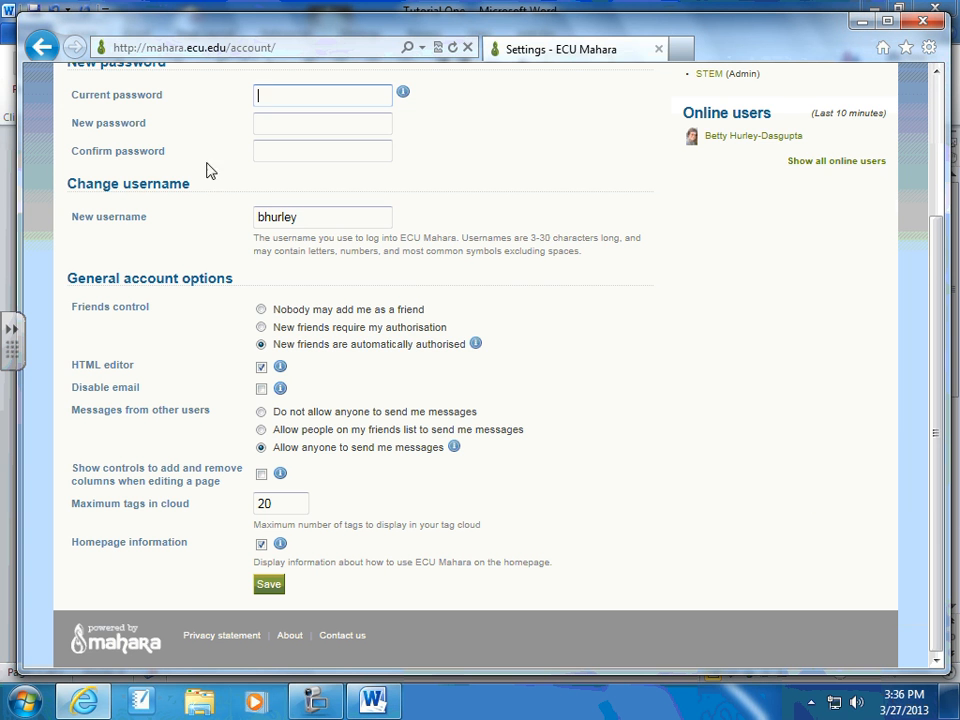
pyautogui.click(41, 48)
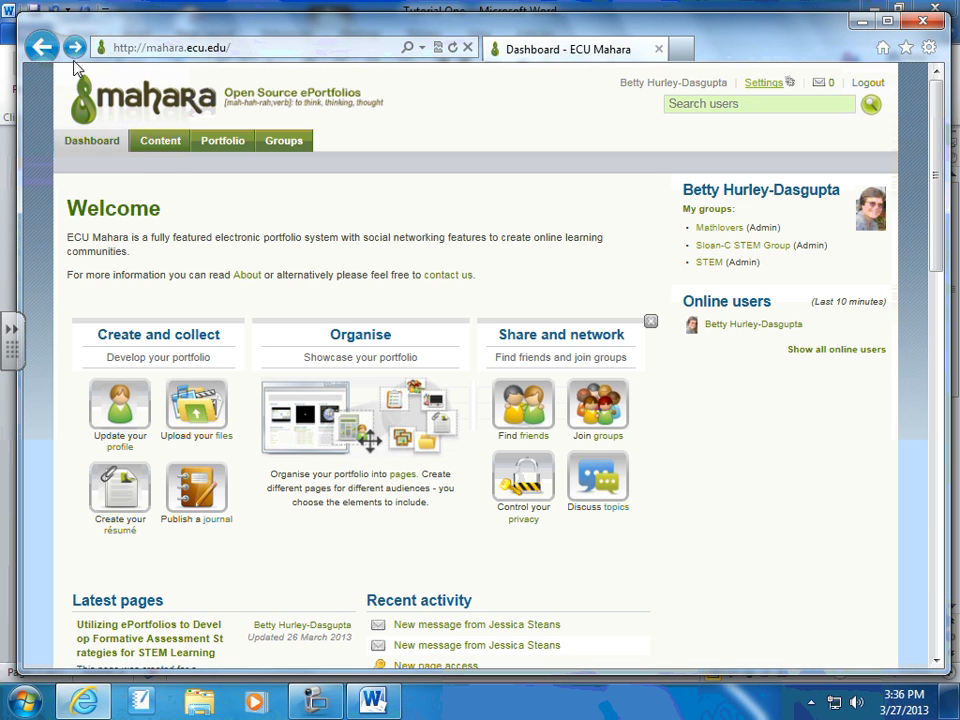
# - Fill in the profile's display name with the first name, introduce yourself with "Hi, I'm a professor at Empire State COllege.", and save the profile
pyautogui.click(162, 143)
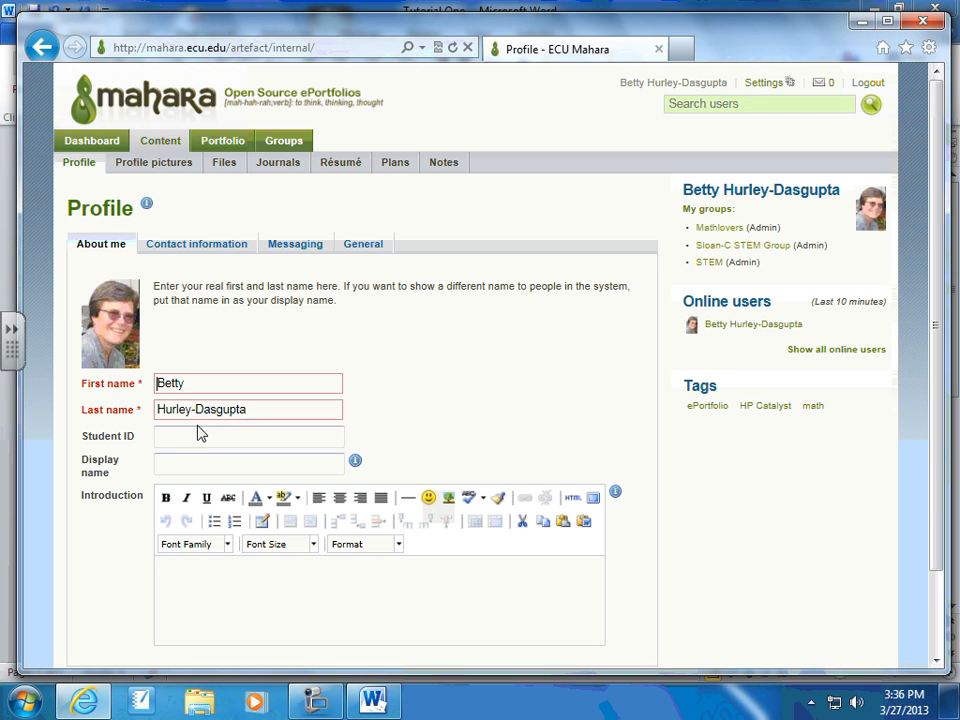
pyautogui.click(208, 463)
pyautogui.write('Betty')
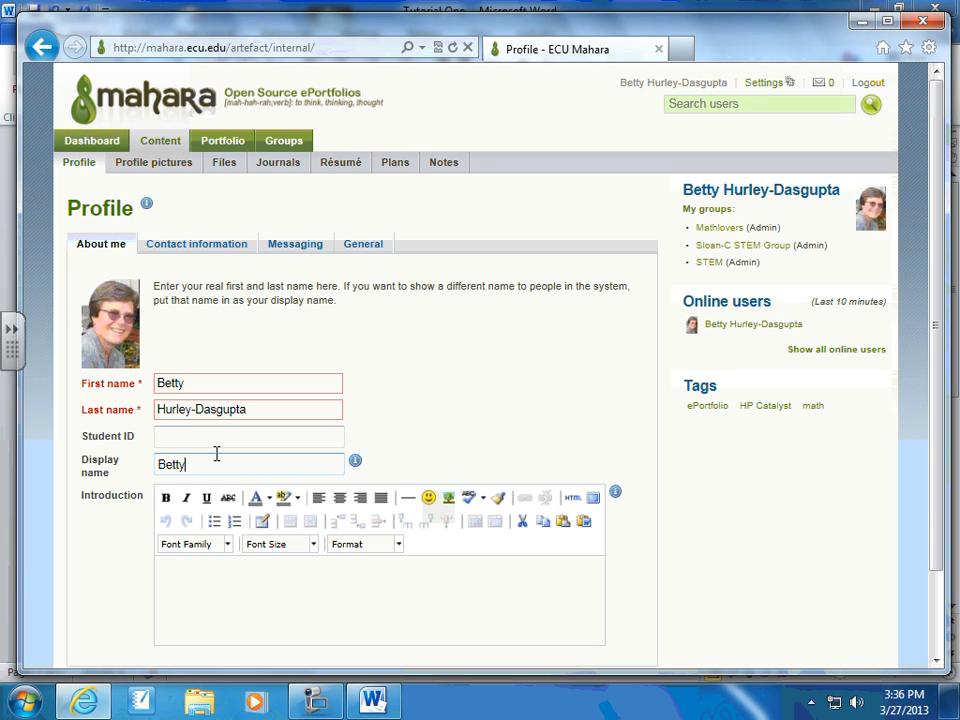
pyautogui.click(210, 568)
pyautogui.write('H')
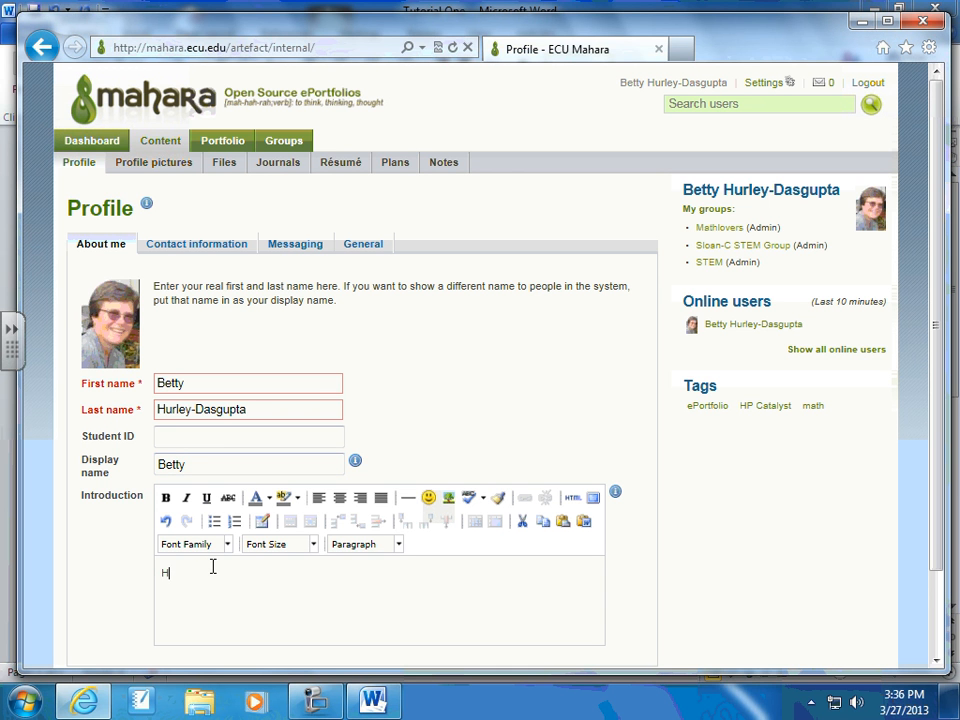
pyautogui.write("i, I'm a professor at Empire State COllege")
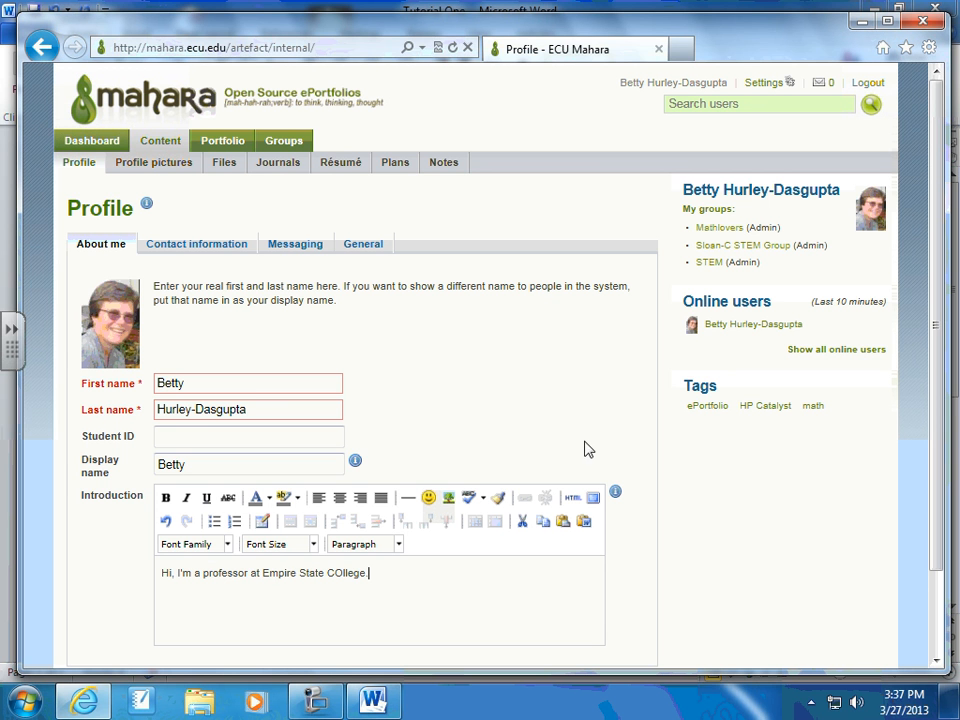
pyautogui.scroll(-2, 926, 416)
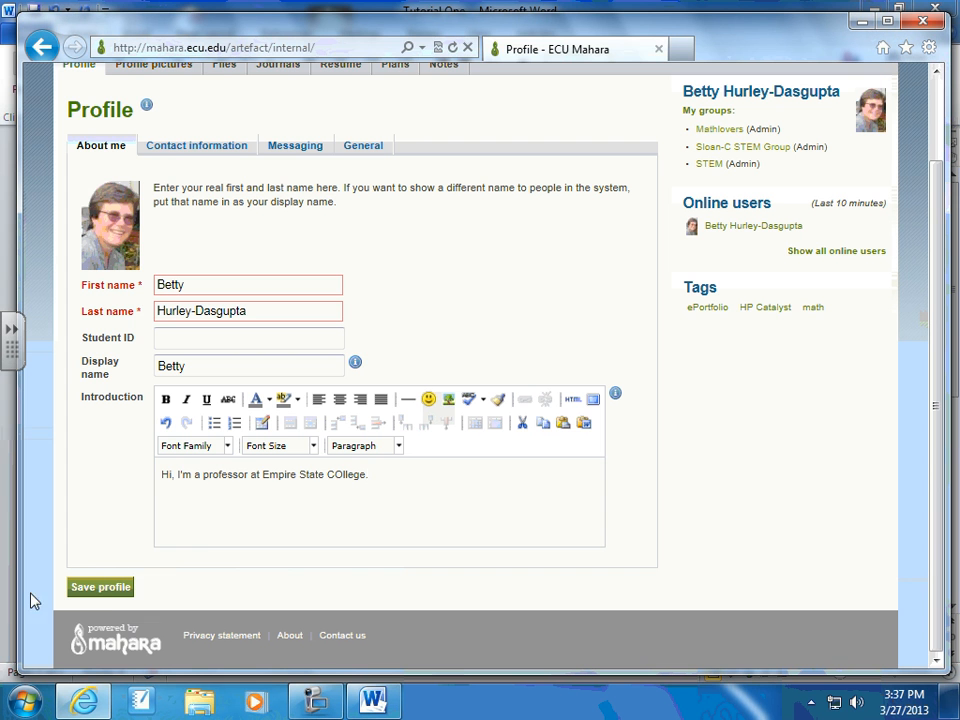
pyautogui.click(104, 588)
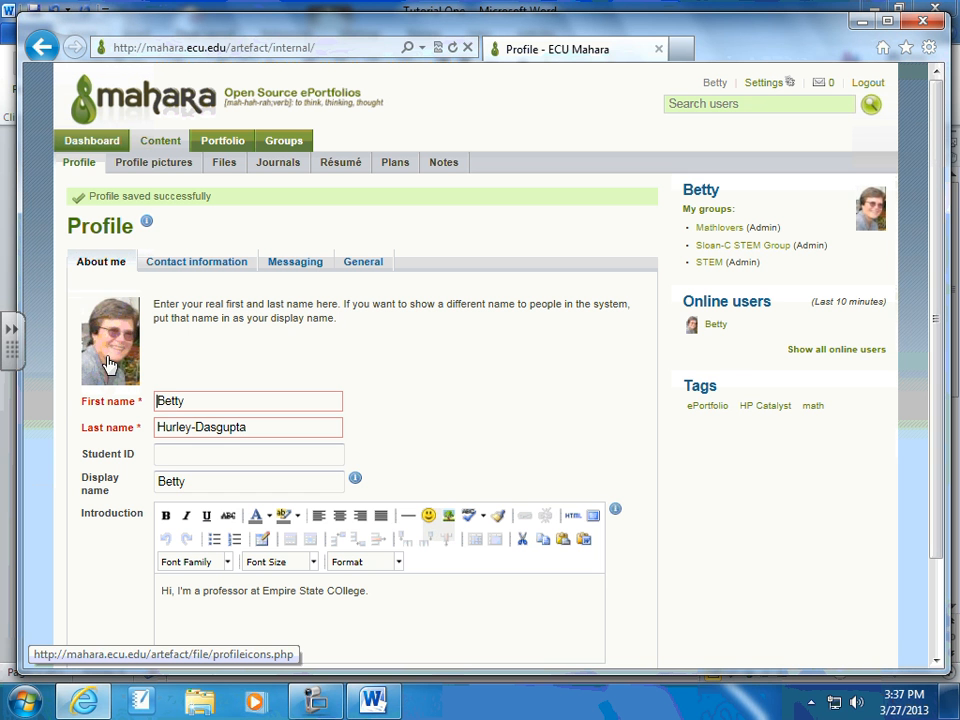
# - View the uploaded profile pictures and open your own profile page for editing
pyautogui.click(125, 168)
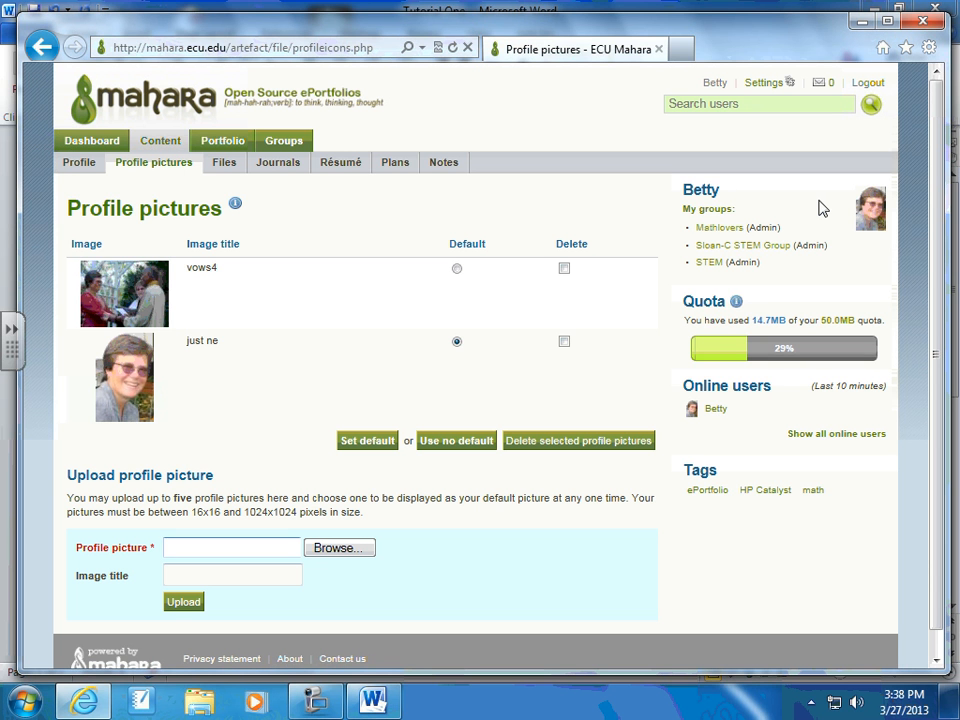
pyautogui.click(703, 191)
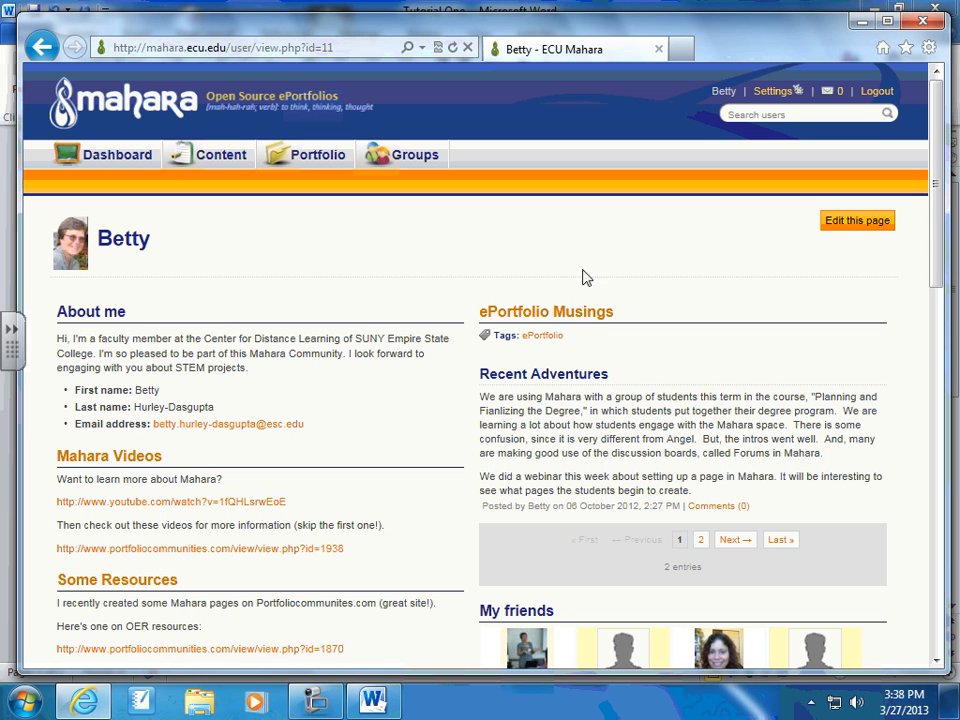
pyautogui.click(852, 222)
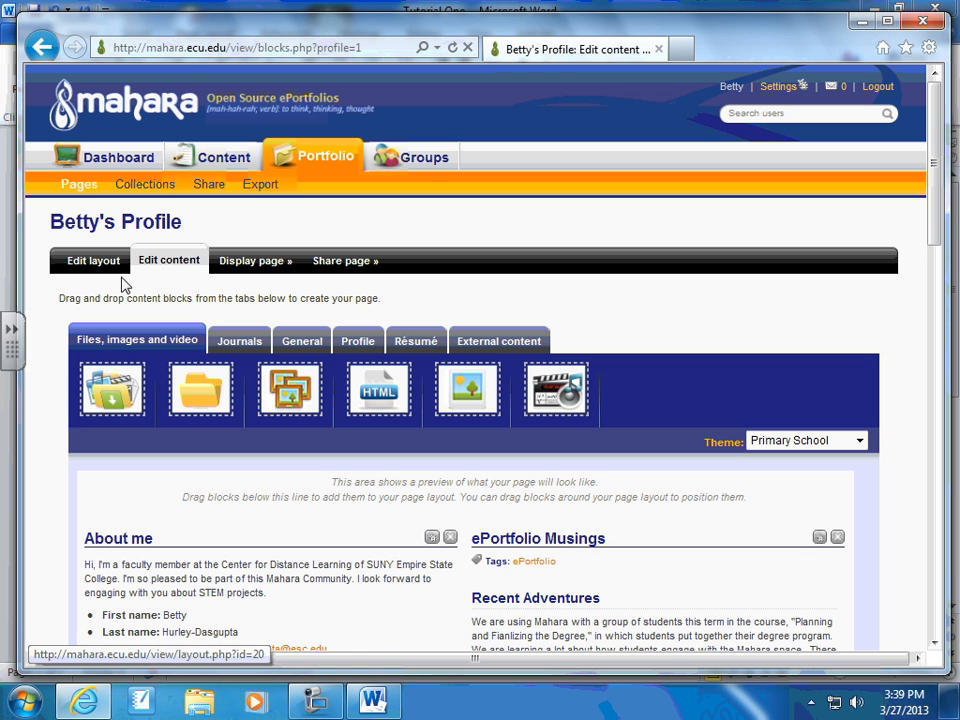
# - Review the column layouts for the profile page and save it with two columns of equal widths
pyautogui.click(97, 262)
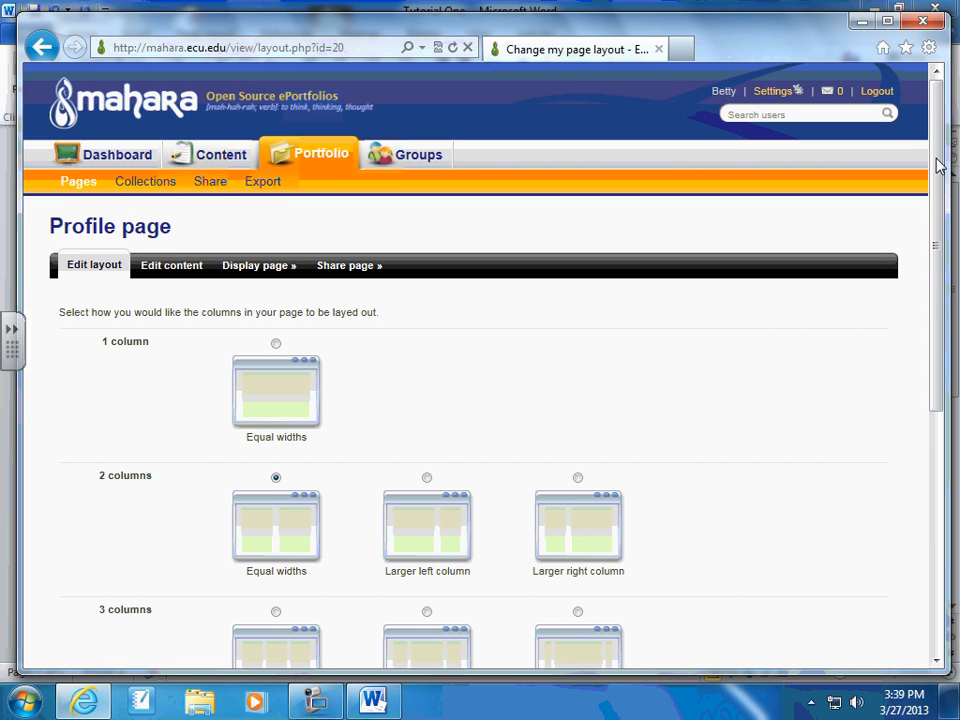
pyautogui.moveTo(936, 158); pyautogui.dragTo(939, 249)
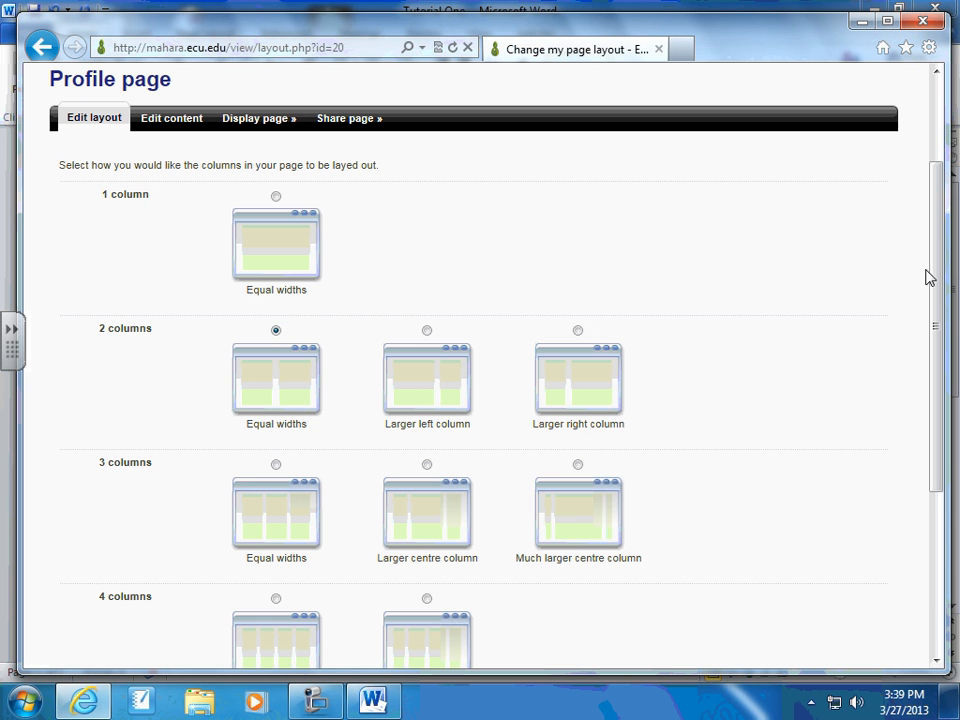
pyautogui.moveTo(941, 270); pyautogui.dragTo(955, 453)
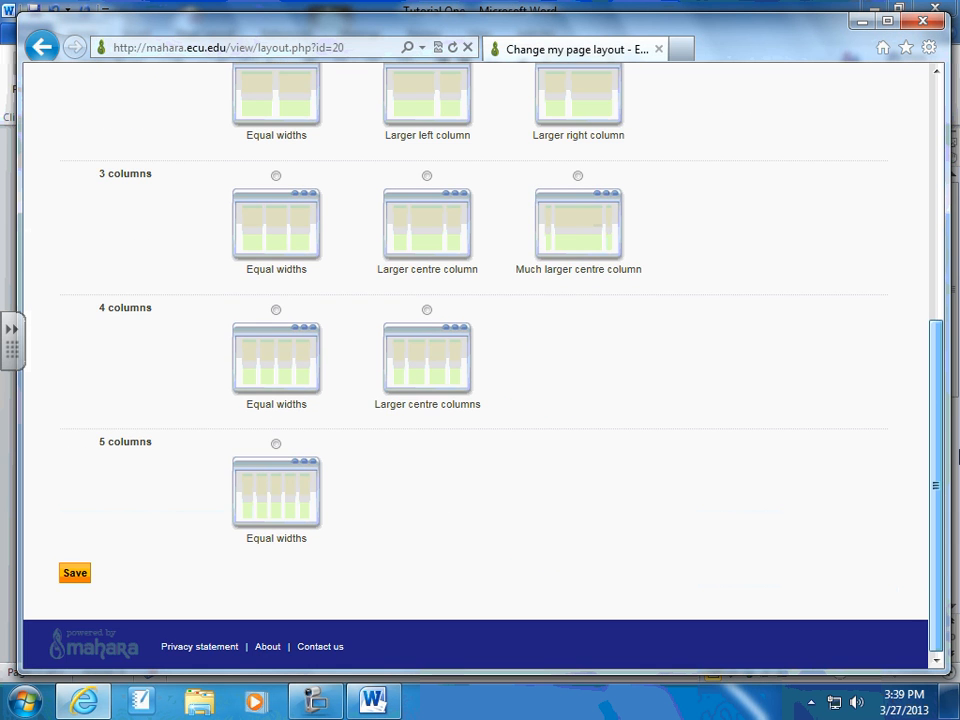
pyautogui.click(76, 574)
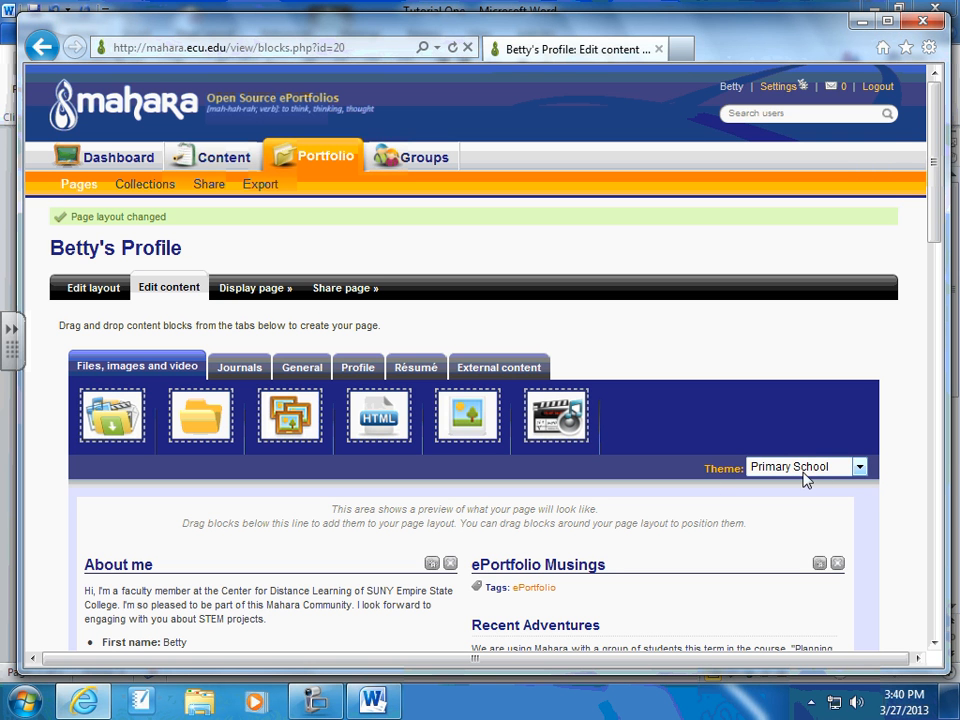
# - Examine the themes available for the profile page, keeping Primary School
pyautogui.click(860, 467)
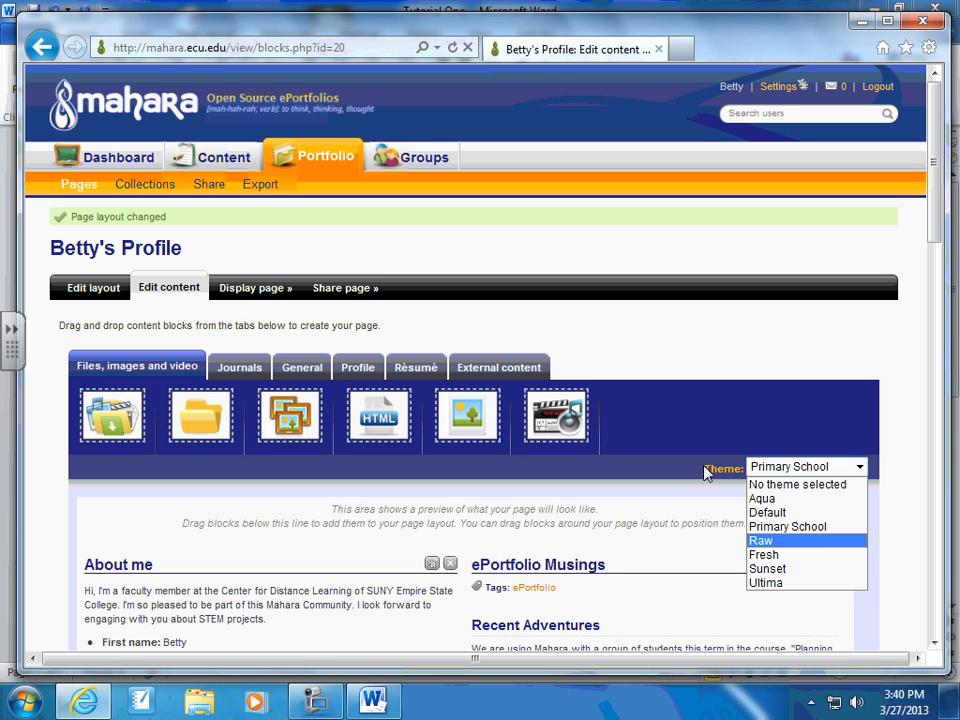
pyautogui.click(795, 468)
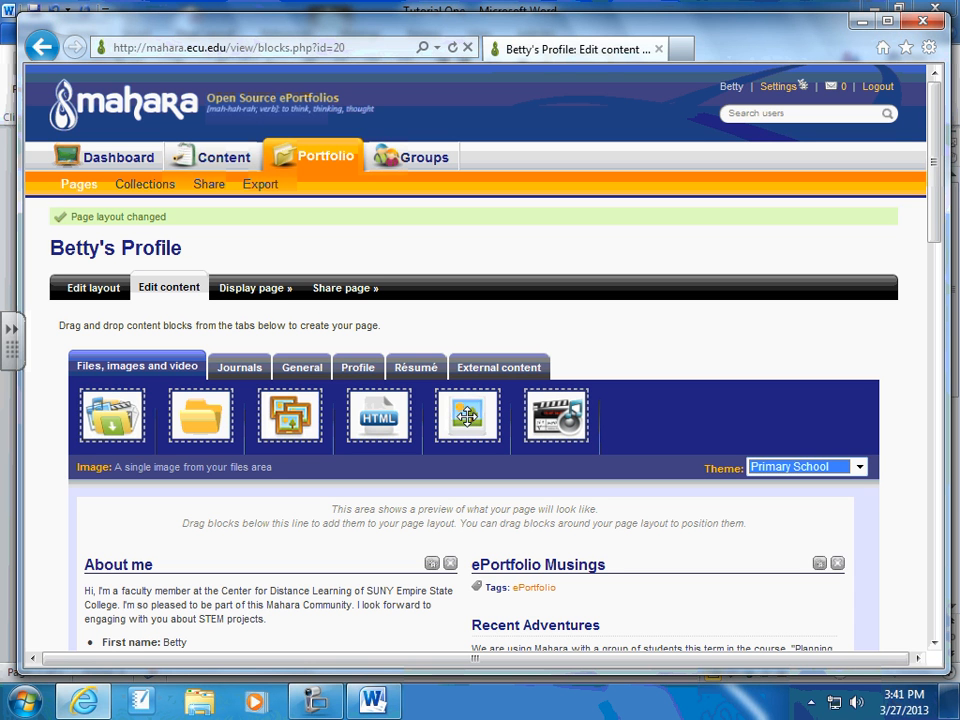
# - Add an Image block above About me, upload IMG_1063 from Downloads into it, and save it with the width left blank
pyautogui.click(467, 417)
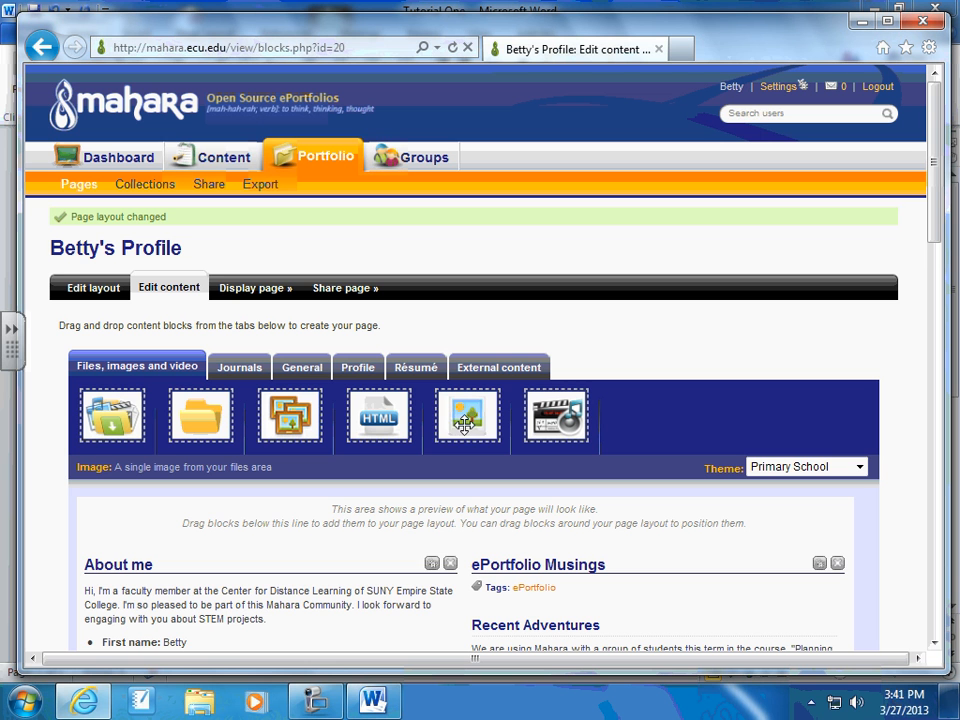
pyautogui.moveTo(464, 424); pyautogui.dragTo(303, 580)
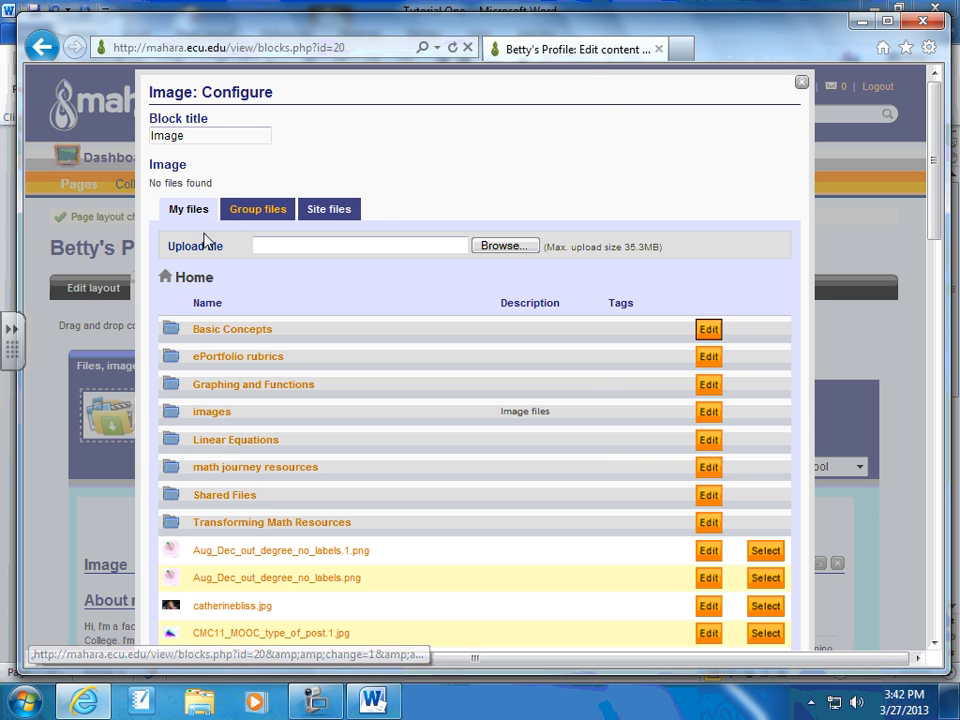
pyautogui.click(503, 246)
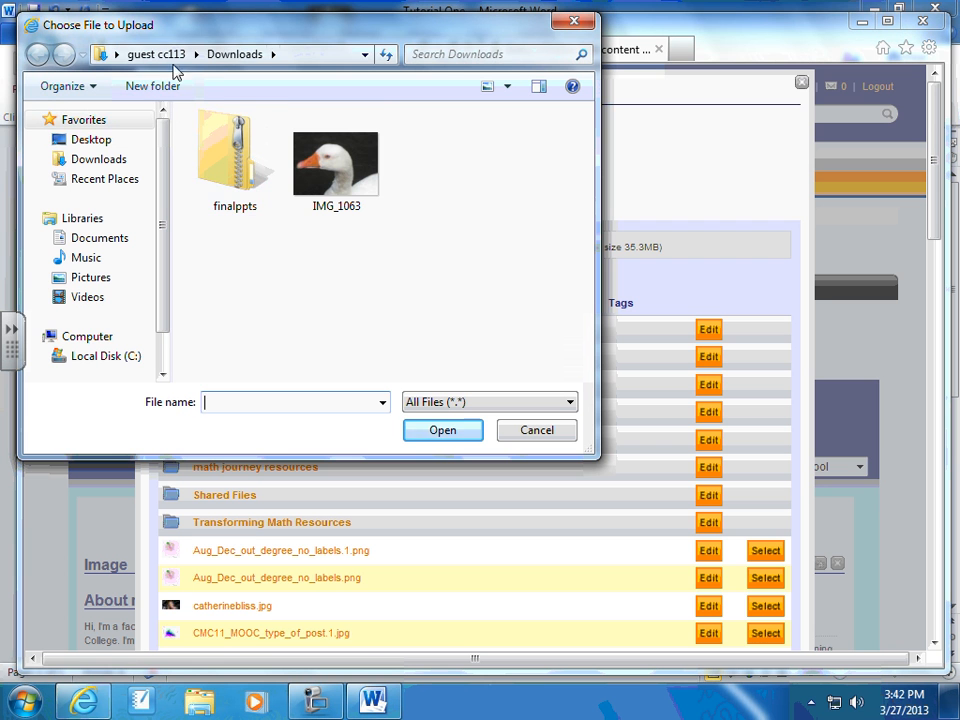
pyautogui.doubleClick(342, 178)
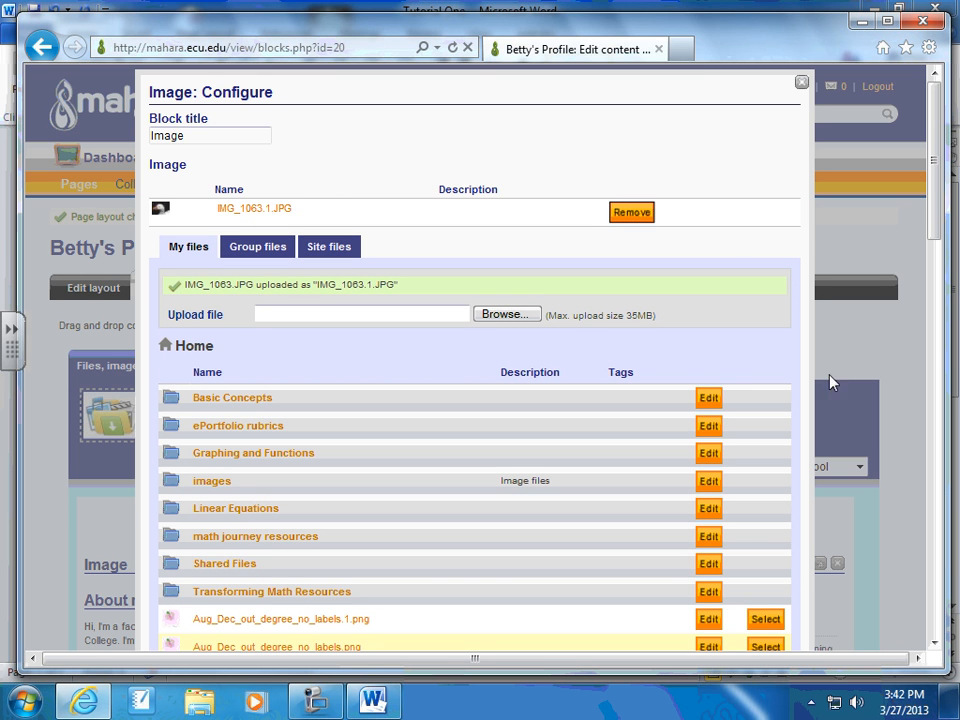
pyautogui.moveTo(940, 211); pyautogui.dragTo(934, 443)
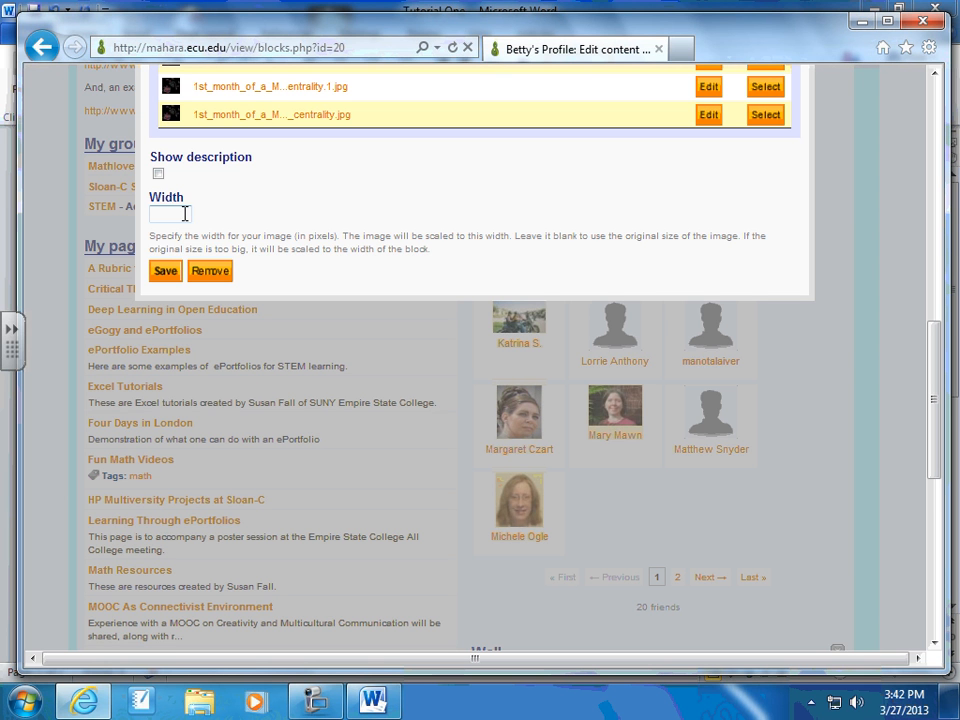
pyautogui.click(166, 271)
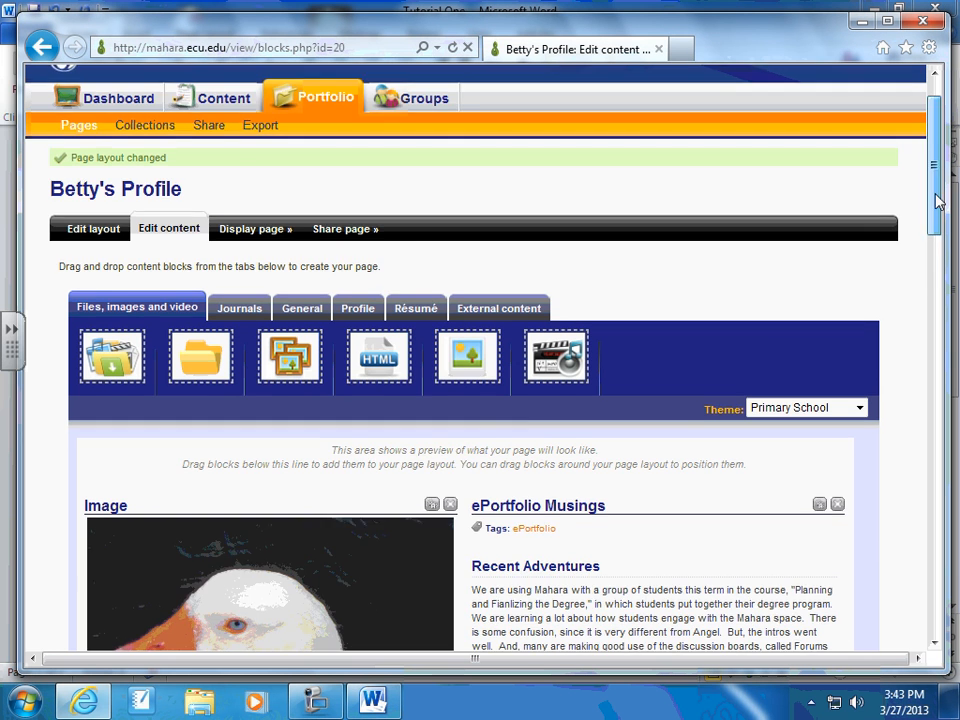
# - Retitle the goose image block "British Resident" and save its configuration
pyautogui.moveTo(939, 204); pyautogui.dragTo(946, 265)
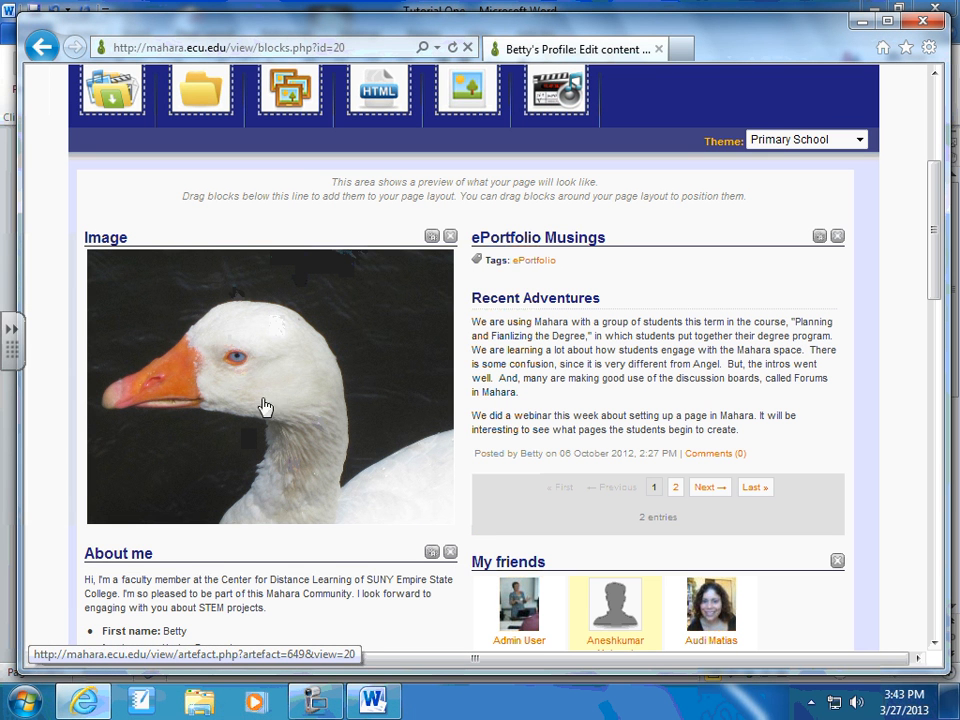
pyautogui.click(432, 240)
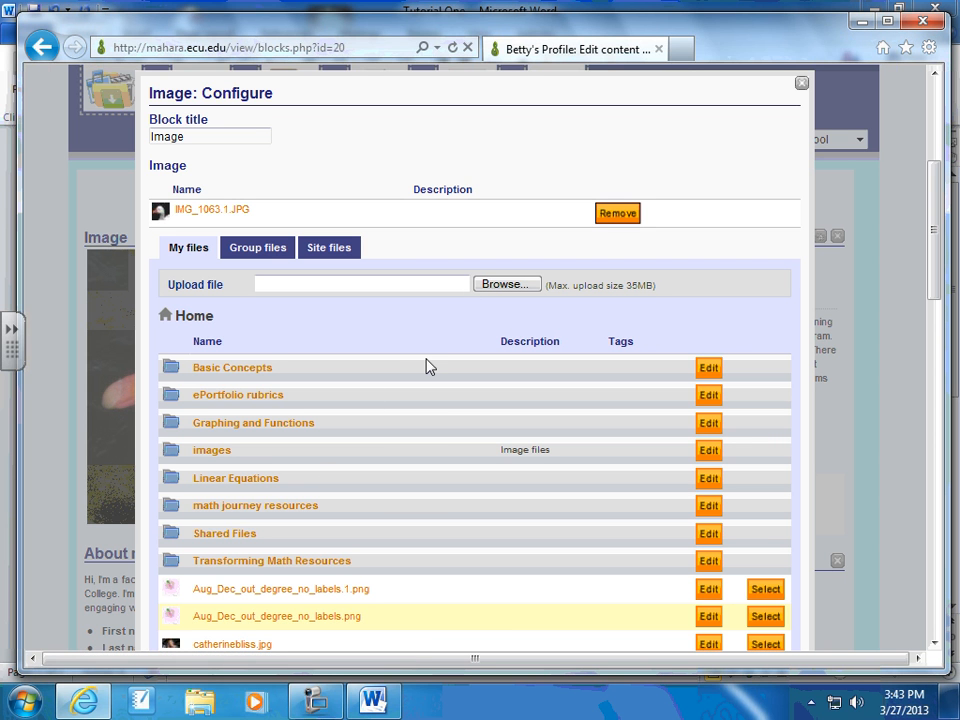
pyautogui.moveTo(255, 138); pyautogui.dragTo(144, 136)
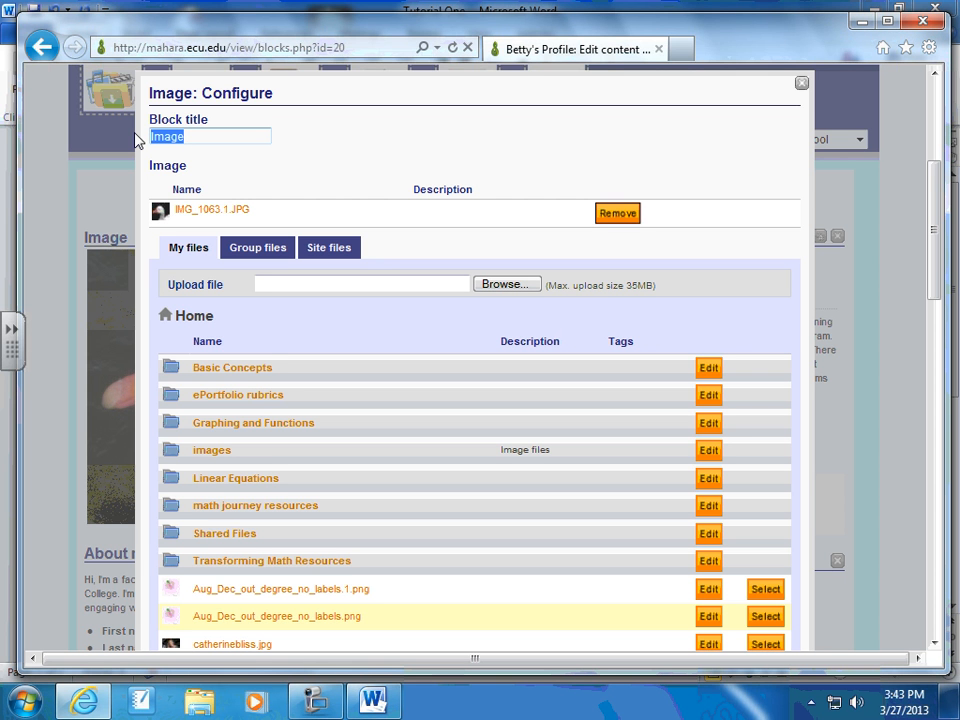
pyautogui.write('British Resident')
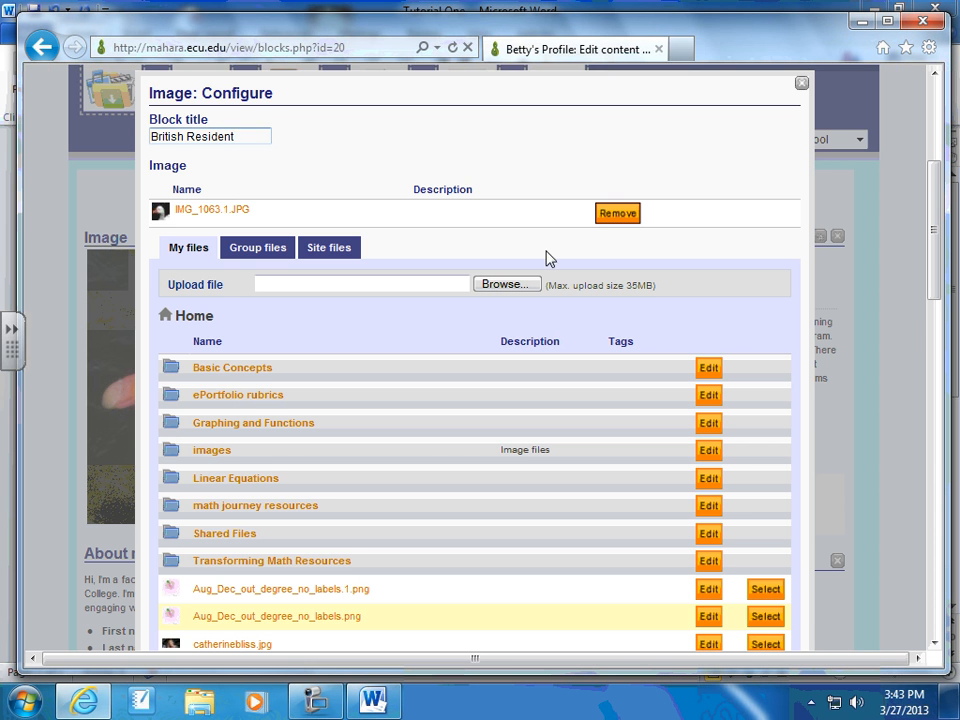
pyautogui.moveTo(937, 289); pyautogui.dragTo(936, 612)
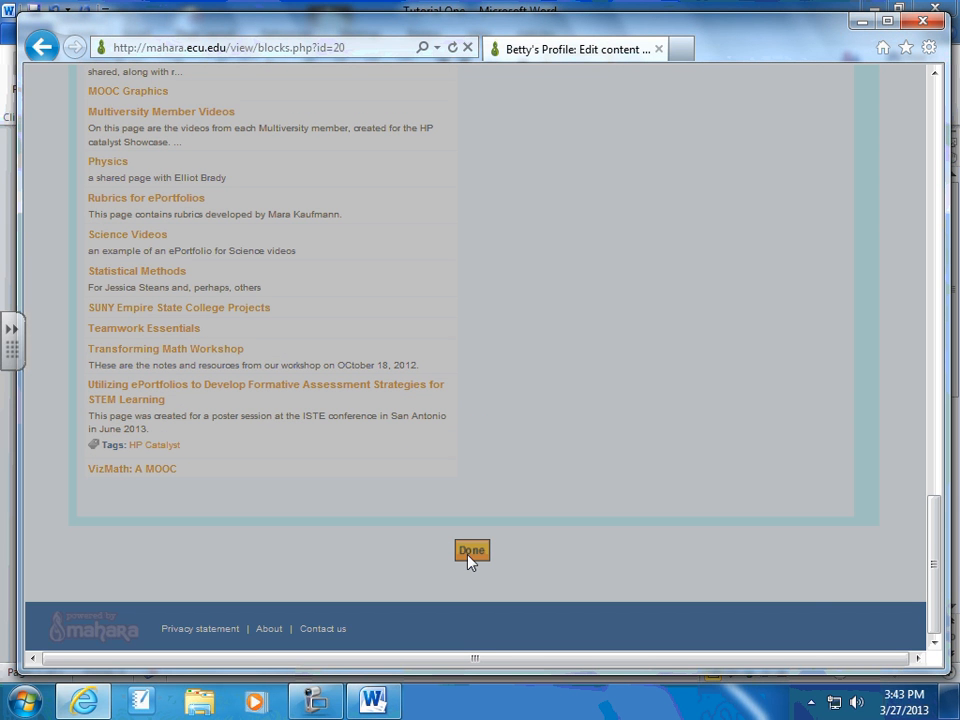
pyautogui.moveTo(928, 582); pyautogui.dragTo(854, 346)
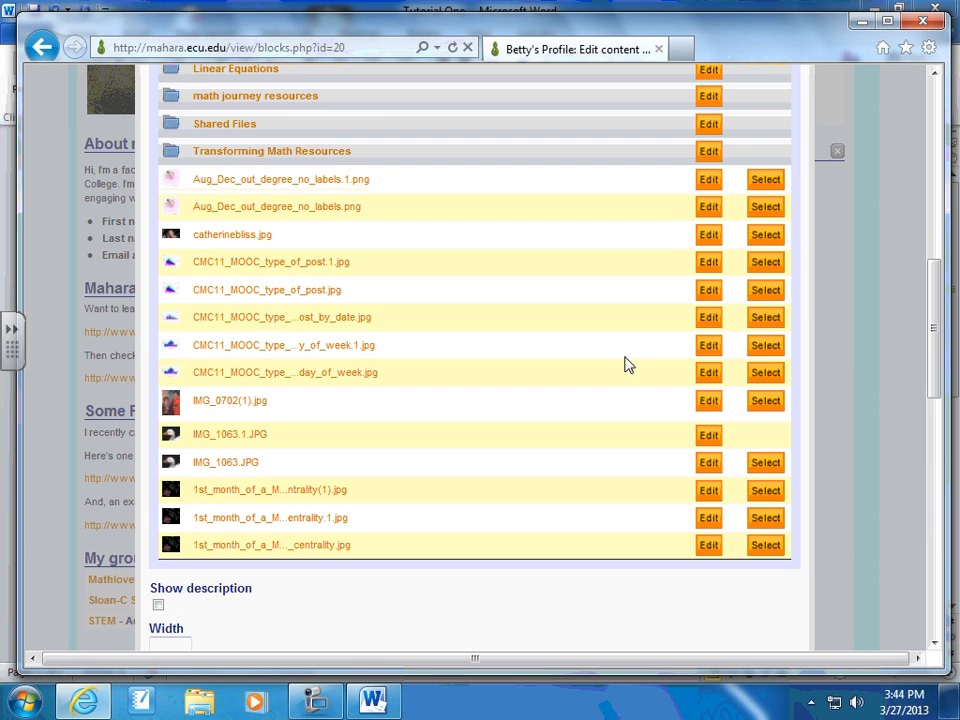
pyautogui.moveTo(936, 336); pyautogui.dragTo(957, 436)
pyautogui.click(158, 297)
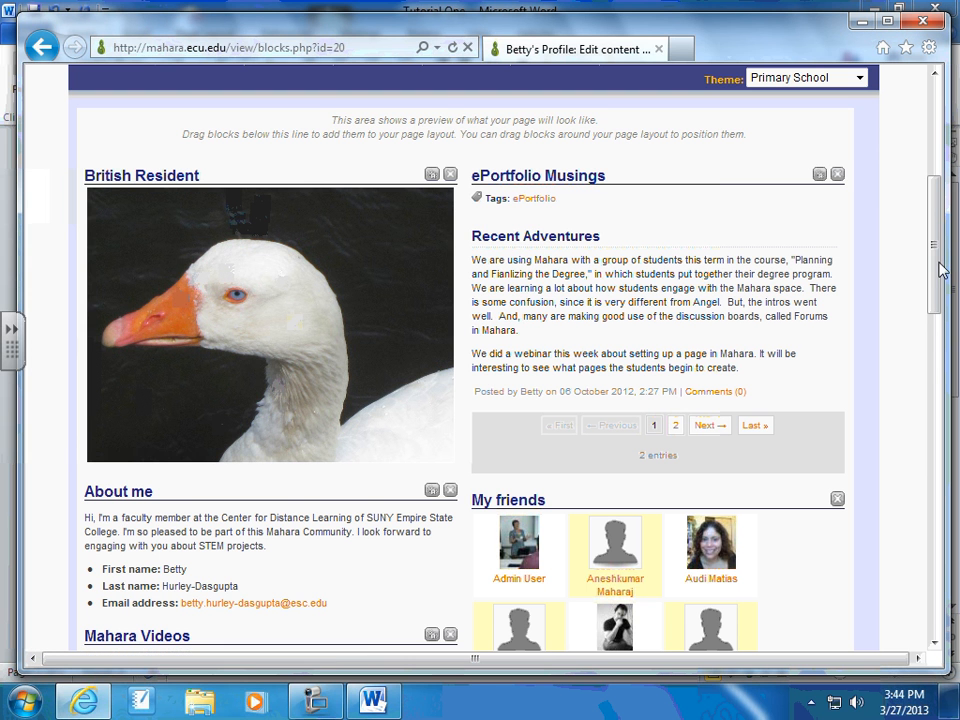
pyautogui.moveTo(941, 268); pyautogui.dragTo(935, 234)
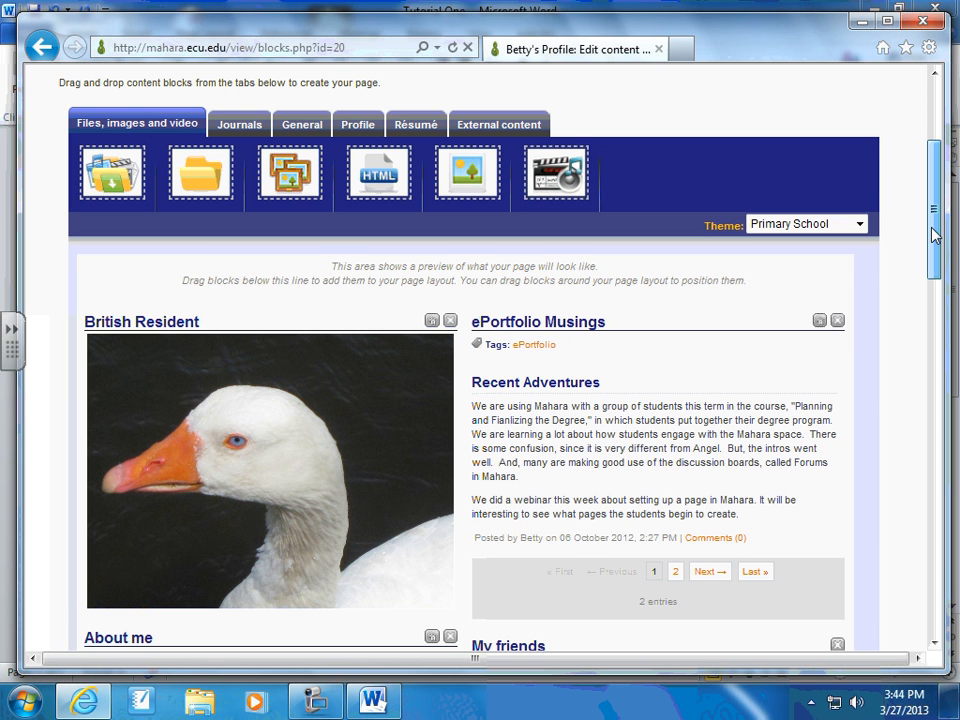
pyautogui.moveTo(935, 234); pyautogui.dragTo(935, 229)
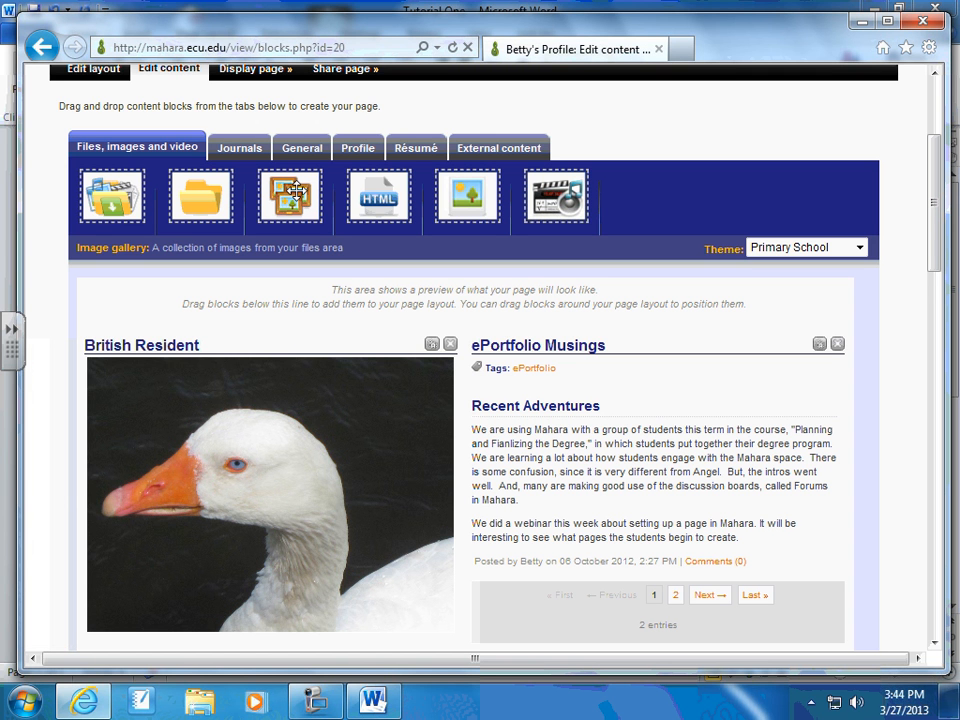
pyautogui.moveTo(293, 193); pyautogui.dragTo(603, 373)
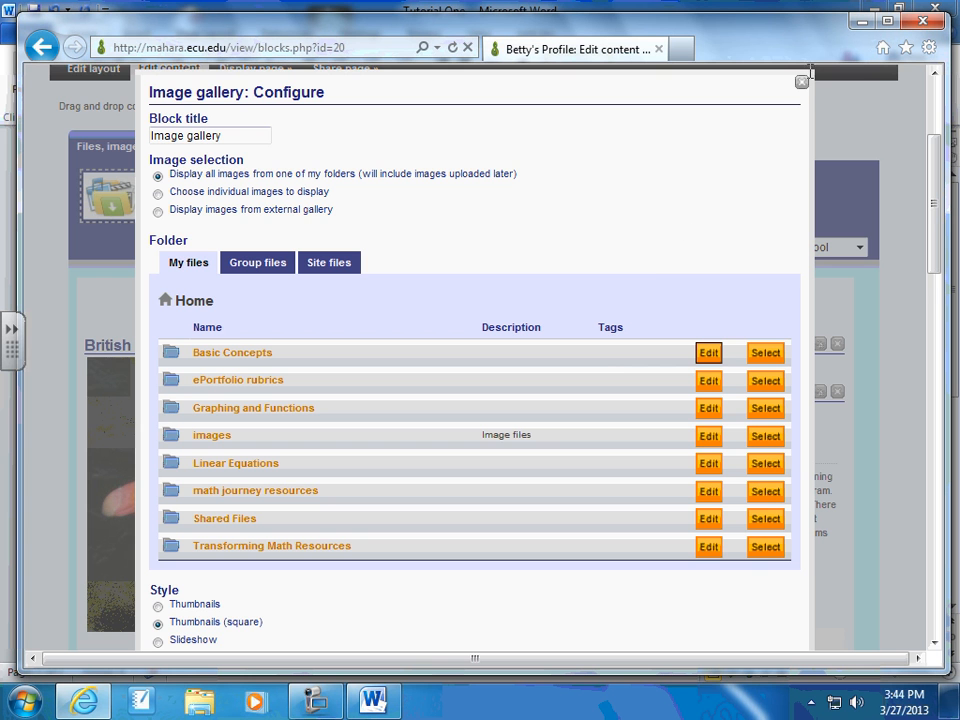
pyautogui.moveTo(934, 197); pyautogui.dragTo(933, 240)
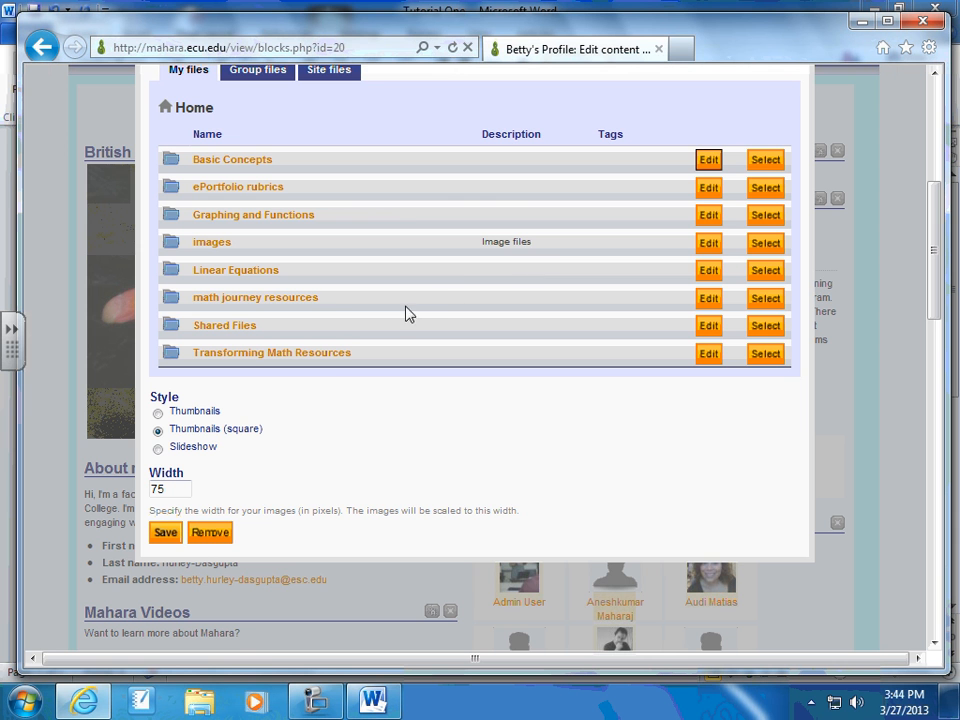
pyautogui.click(206, 541)
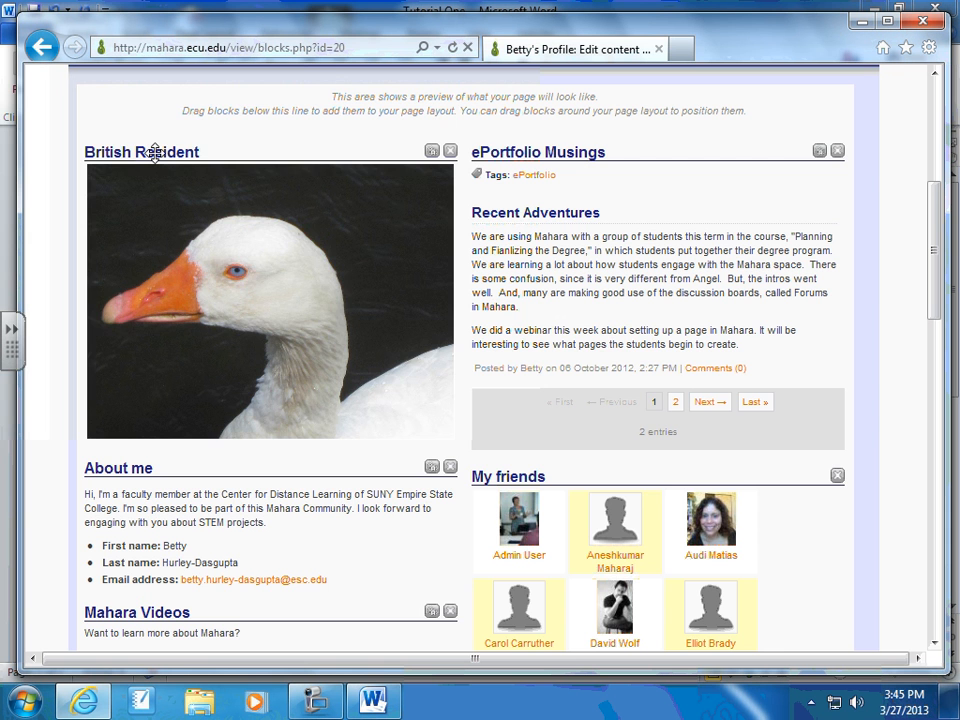
# - Move the British Resident image block below the About me block
pyautogui.moveTo(155, 152); pyautogui.dragTo(167, 386)
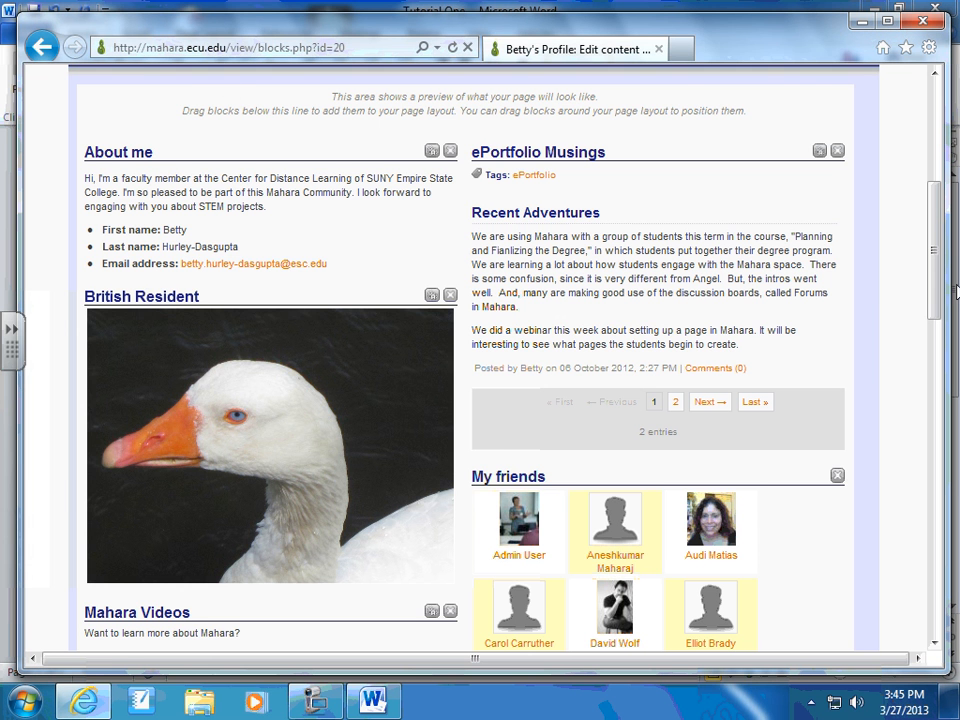
# - Add a Text box block above About me and title it "Greetings!"
pyautogui.moveTo(928, 294); pyautogui.dragTo(925, 178)
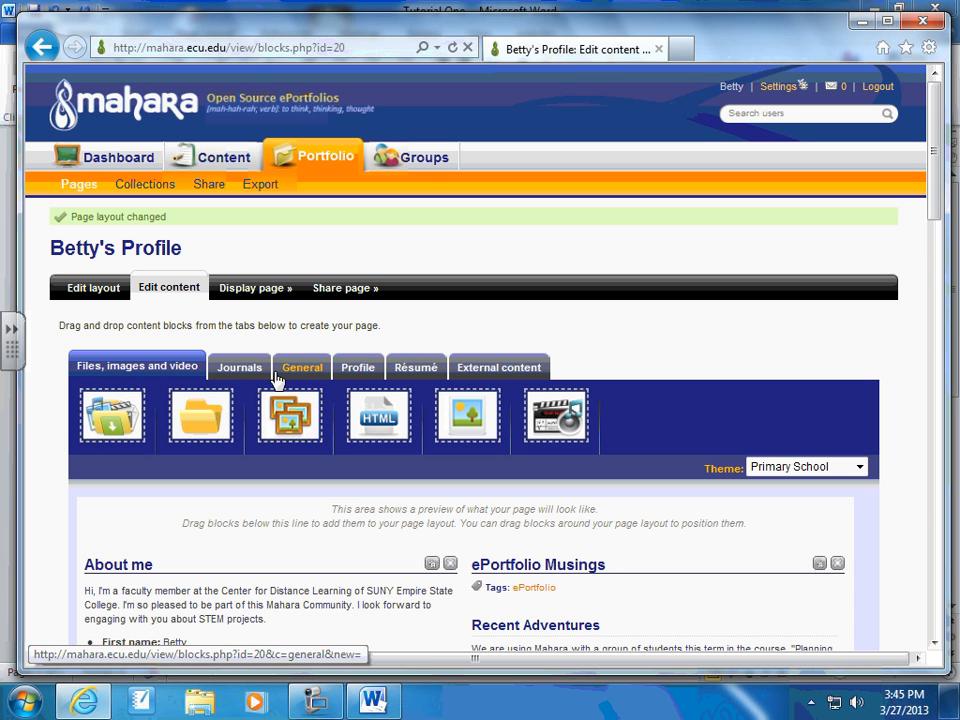
pyautogui.click(360, 369)
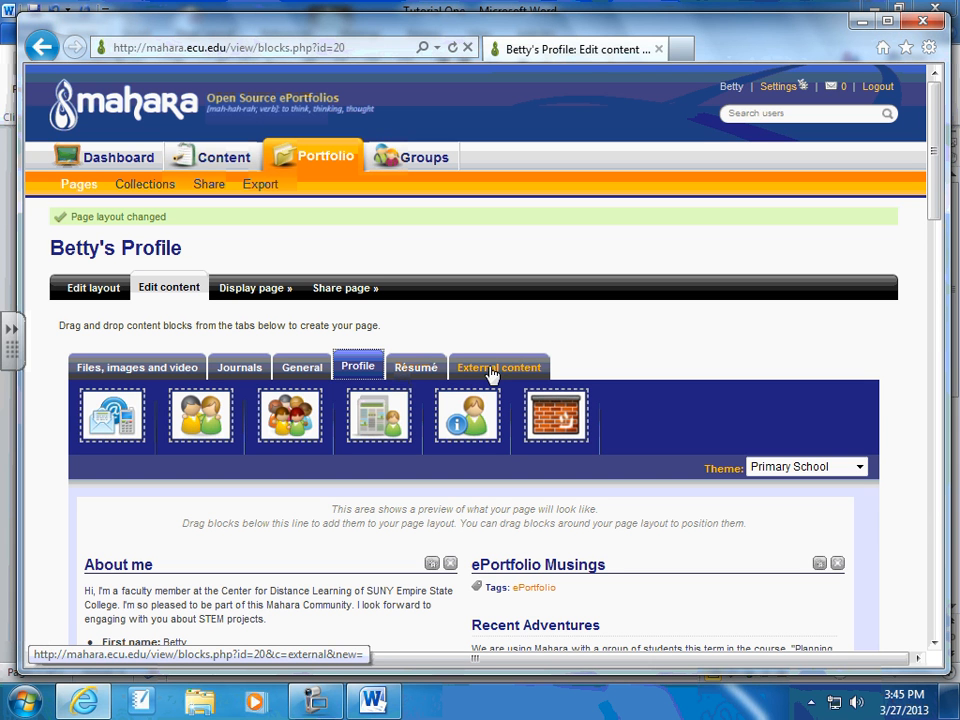
pyautogui.click(304, 370)
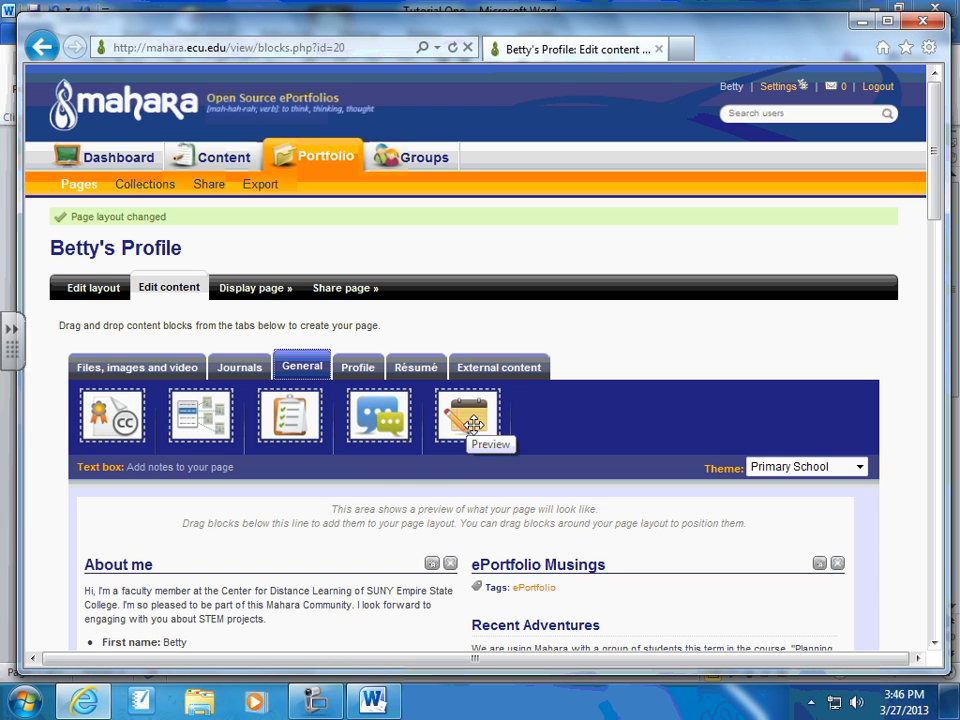
pyautogui.moveTo(473, 424); pyautogui.dragTo(339, 596)
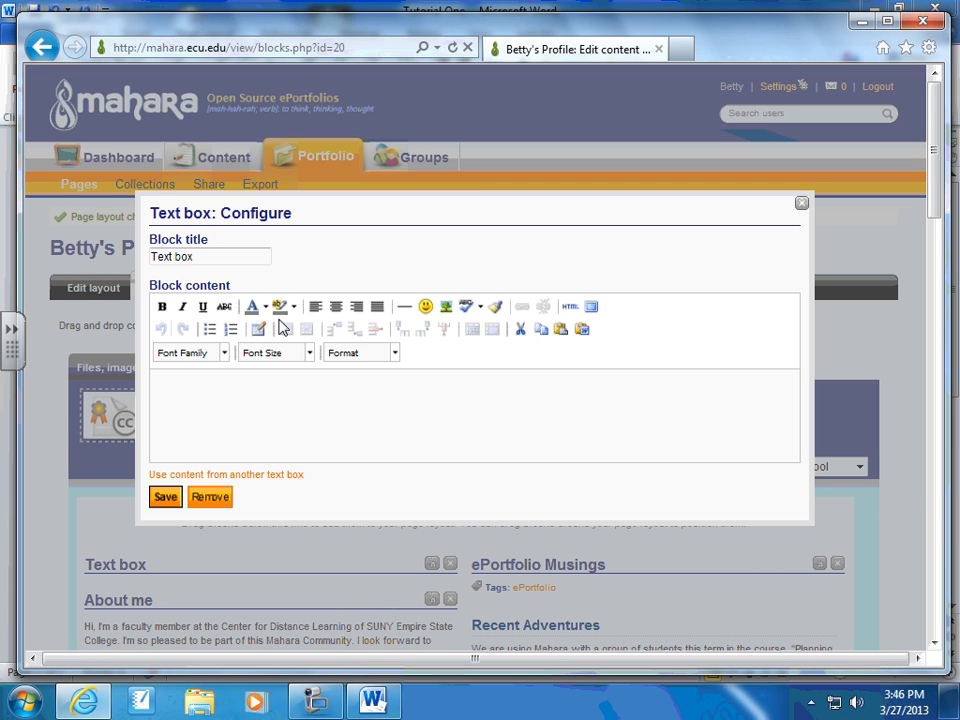
pyautogui.click(194, 256)
pyautogui.moveTo(200, 257); pyautogui.dragTo(150, 257)
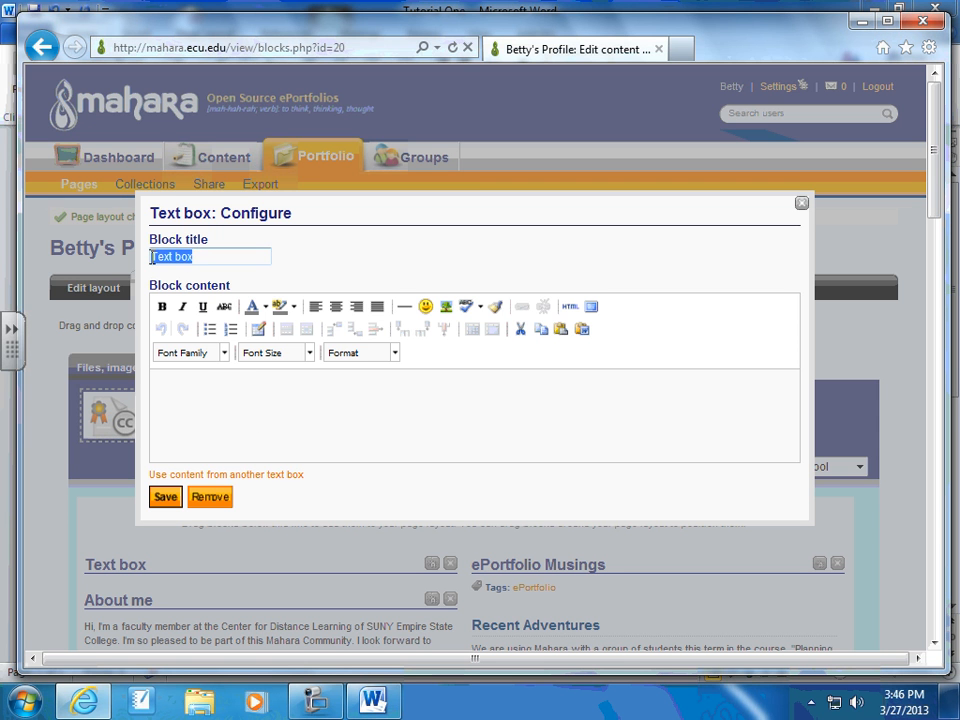
pyautogui.write('Sr')
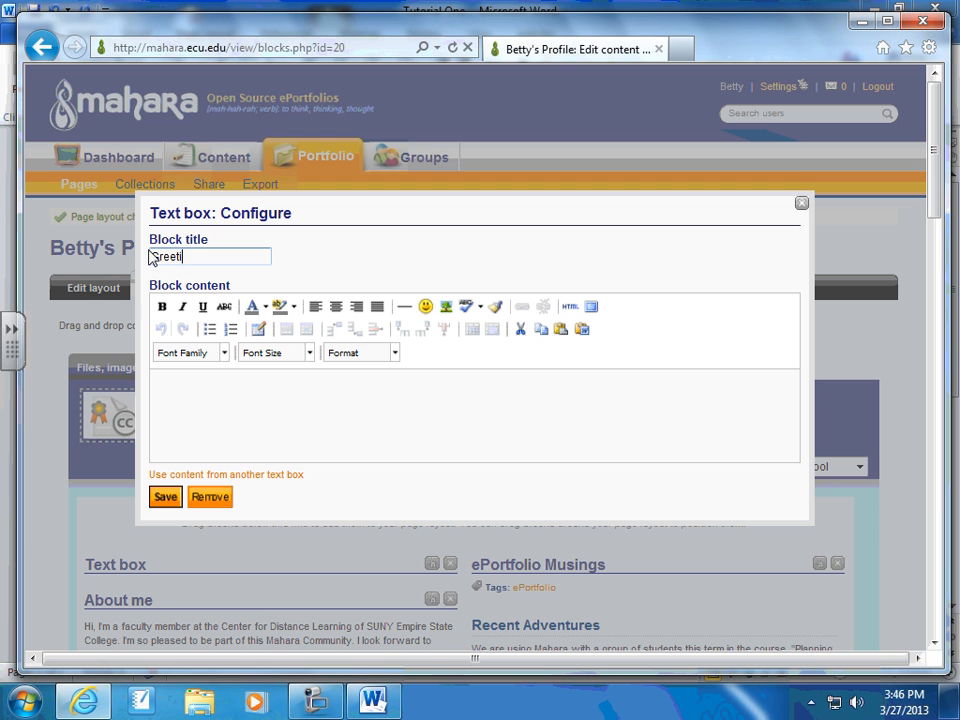
# - Enter "Welcome to my profile page." as the Greetings! block's content and save the block
pyautogui.click(178, 378)
pyautogui.write('elco')
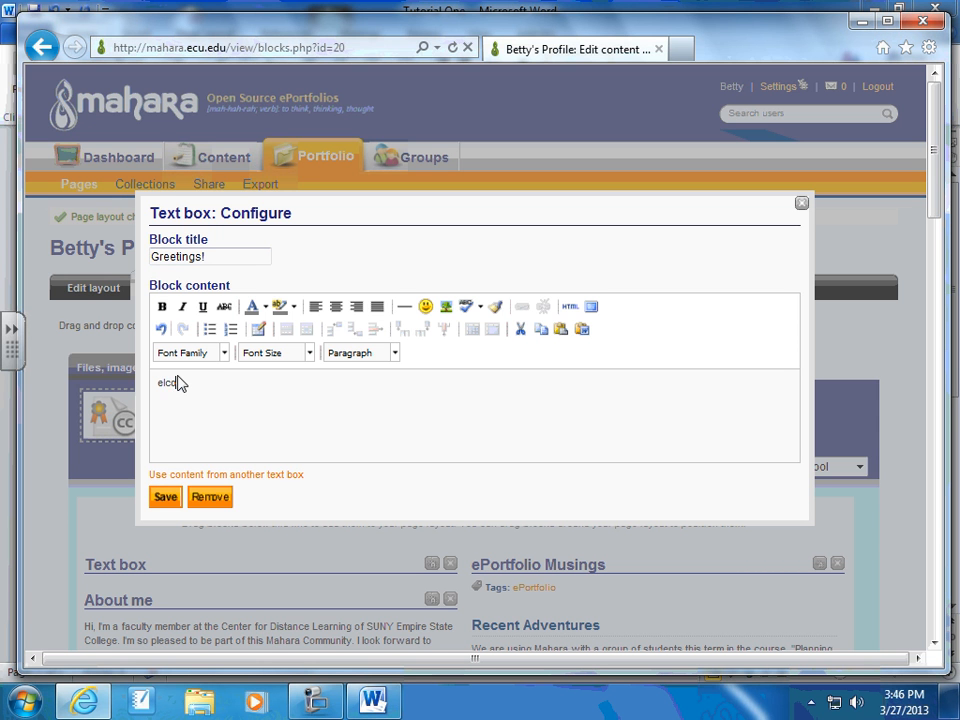
pyautogui.write('me to my profile page')
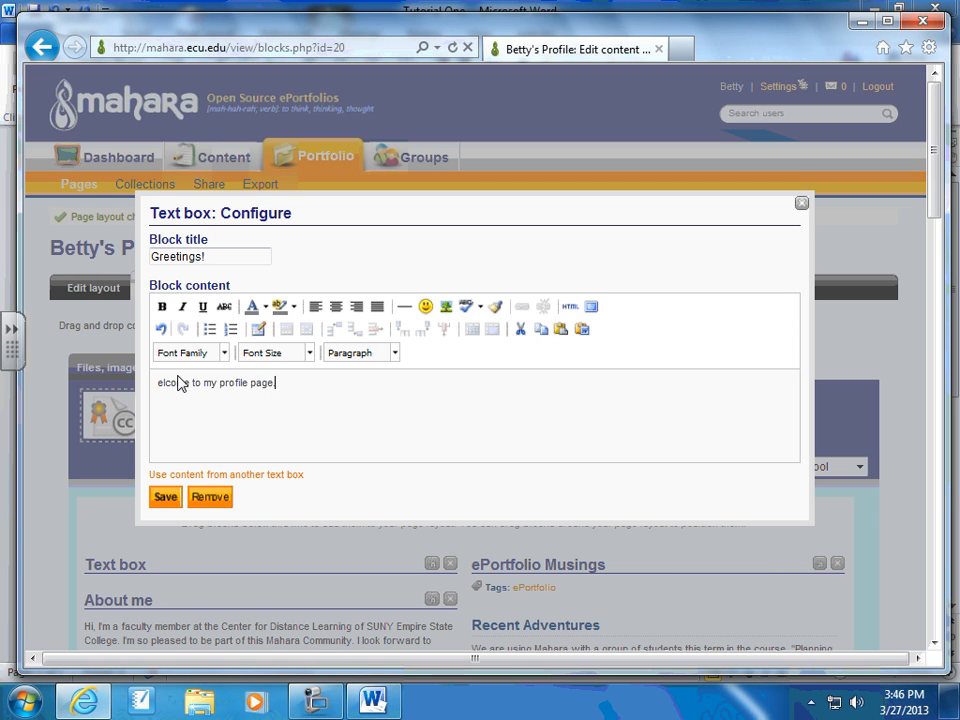
pyautogui.write('.')
pyautogui.press('Home')
pyautogui.write('W')
pyautogui.click(170, 497)
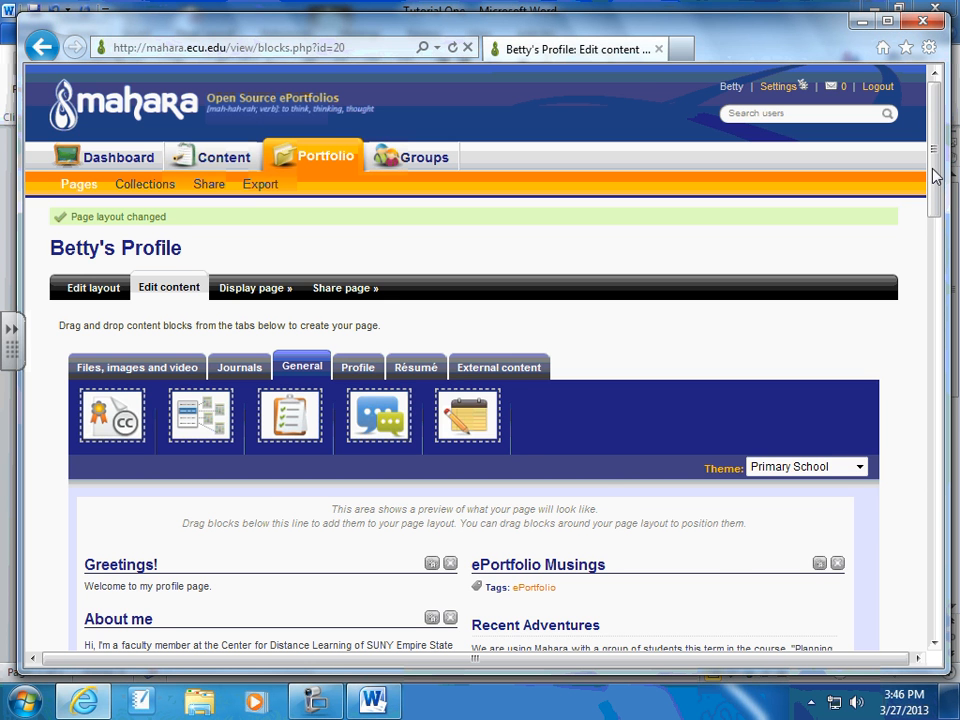
# - Finish editing the profile page and view it as it appears to others
pyautogui.moveTo(931, 178); pyautogui.dragTo(902, 341)
pyautogui.scroll(-15, 905, 400)
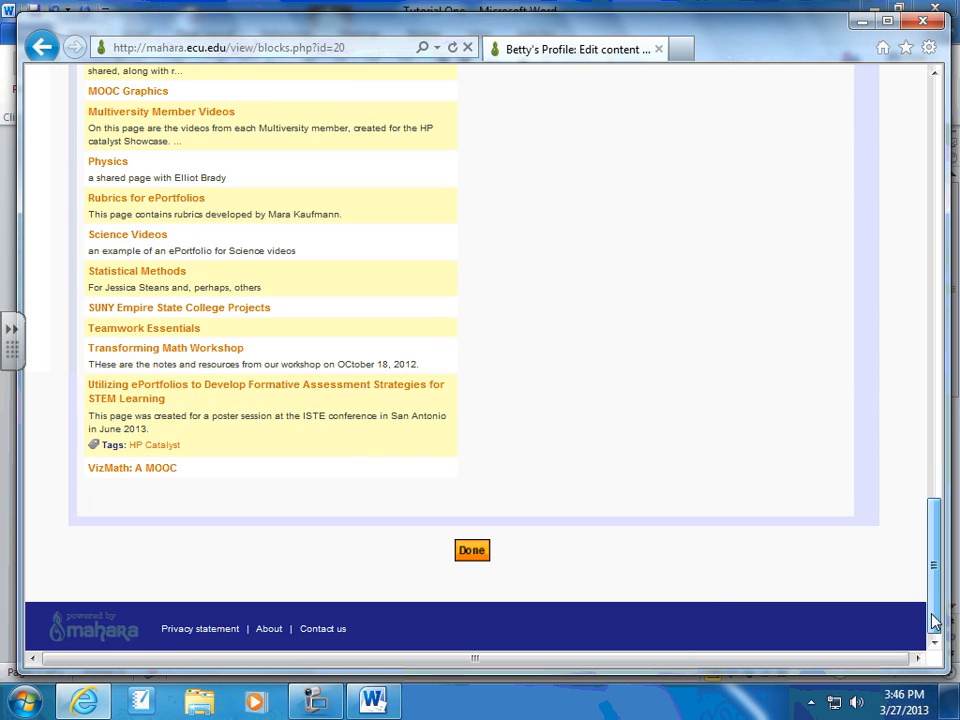
pyautogui.click(472, 551)
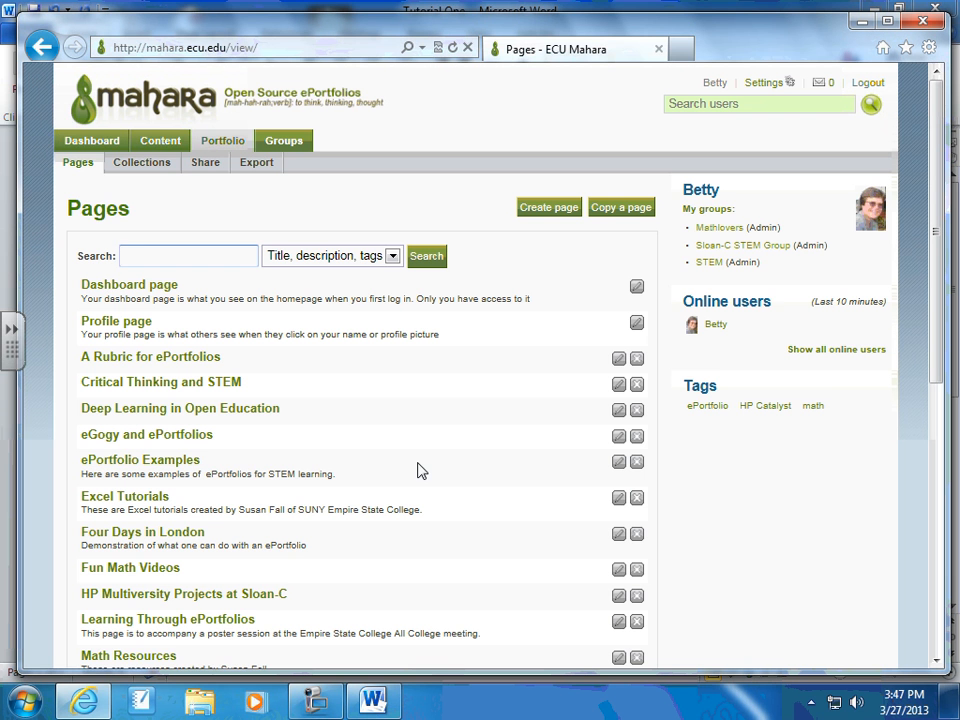
pyautogui.click(709, 195)
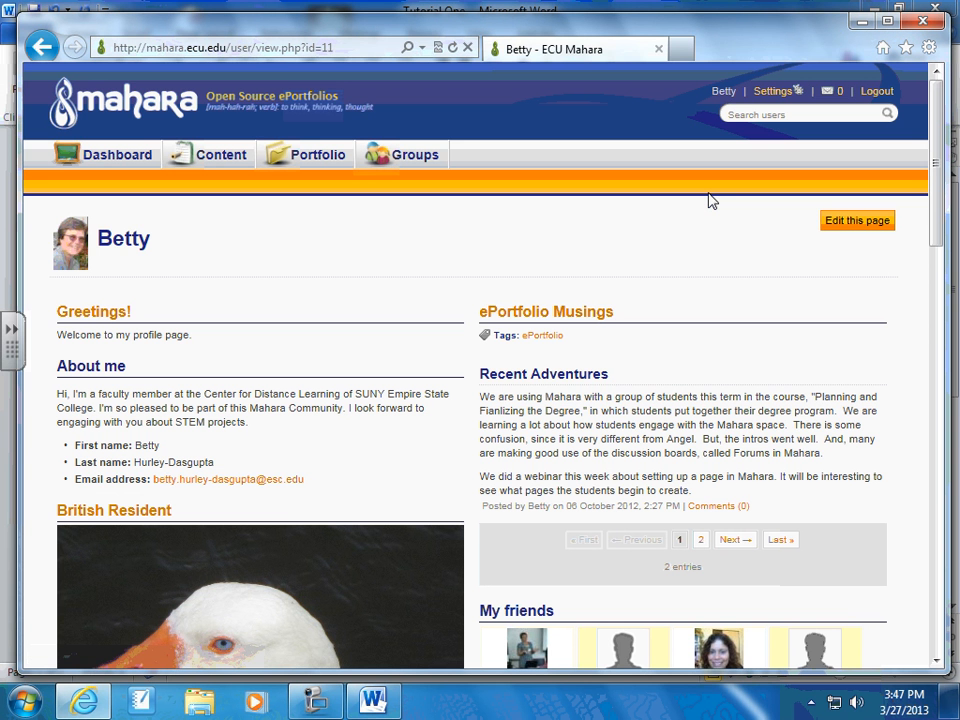
pyautogui.moveTo(938, 165)
pyautogui.mouseDown()
pyautogui.moveTo(955, 428)
pyautogui.moveTo(948, 188)
pyautogui.moveTo(934, 140)
pyautogui.mouseUp()
# - Log out of the portfolio account
pyautogui.click(878, 92)
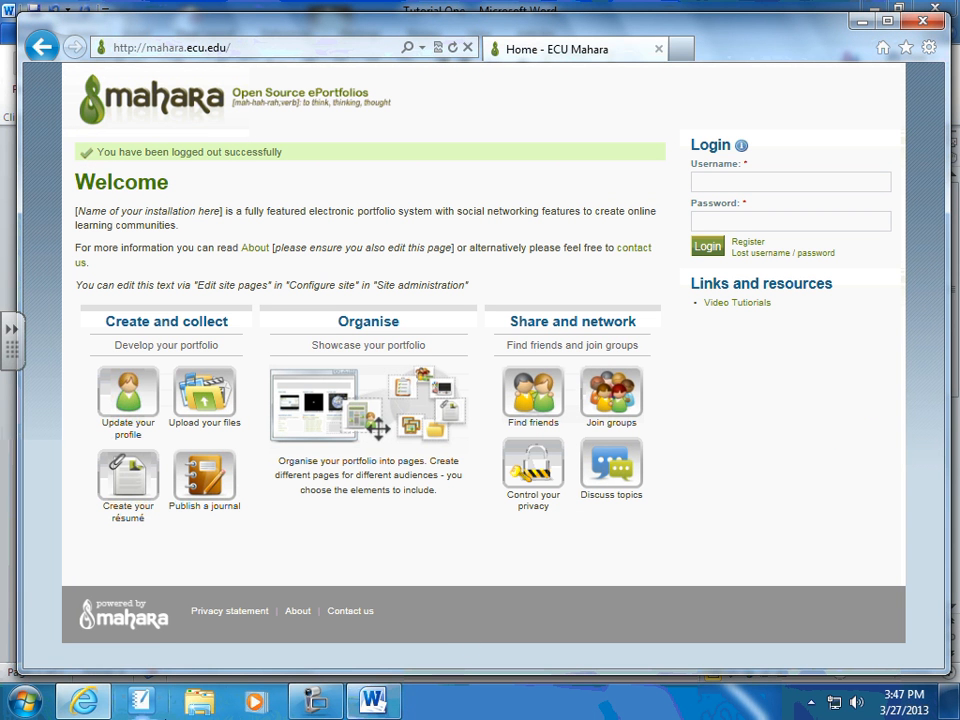
pyautogui.click(316, 700)
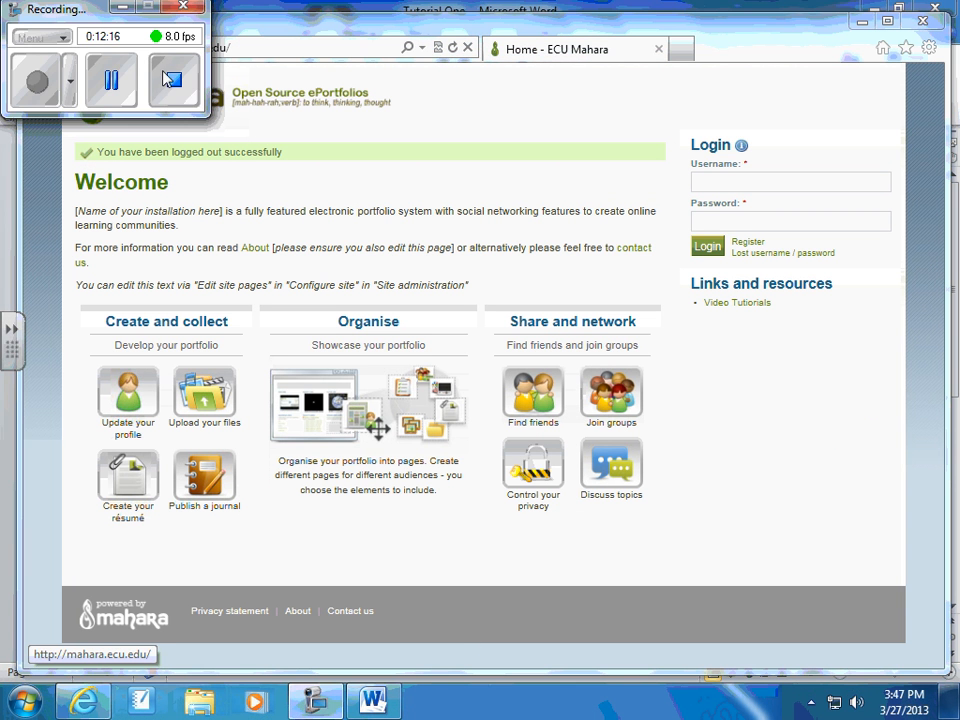